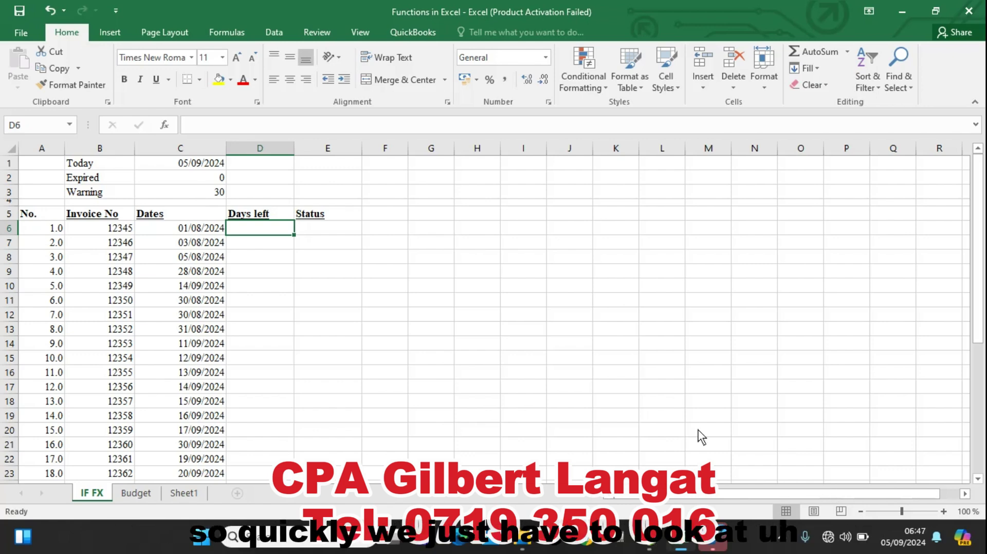
click(188, 180)
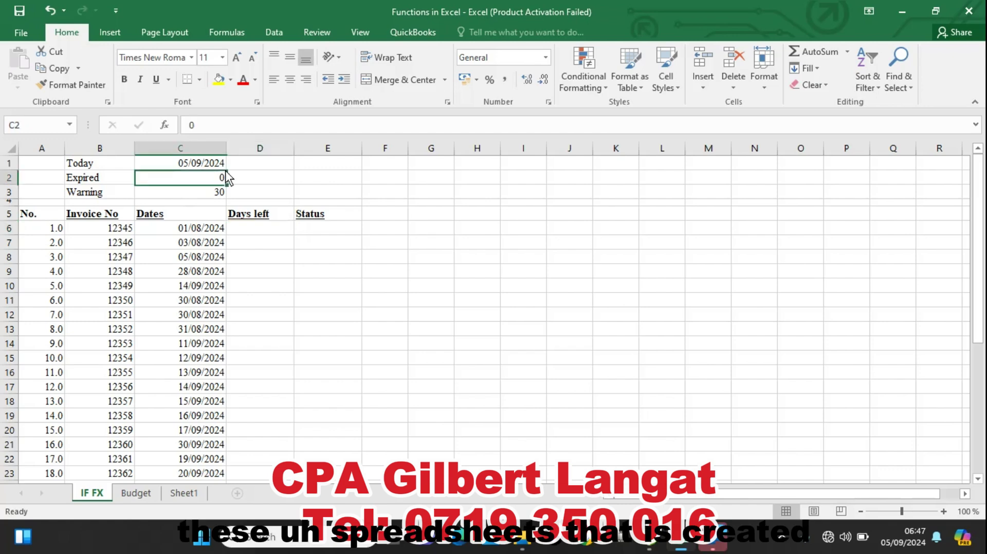
click(276, 178)
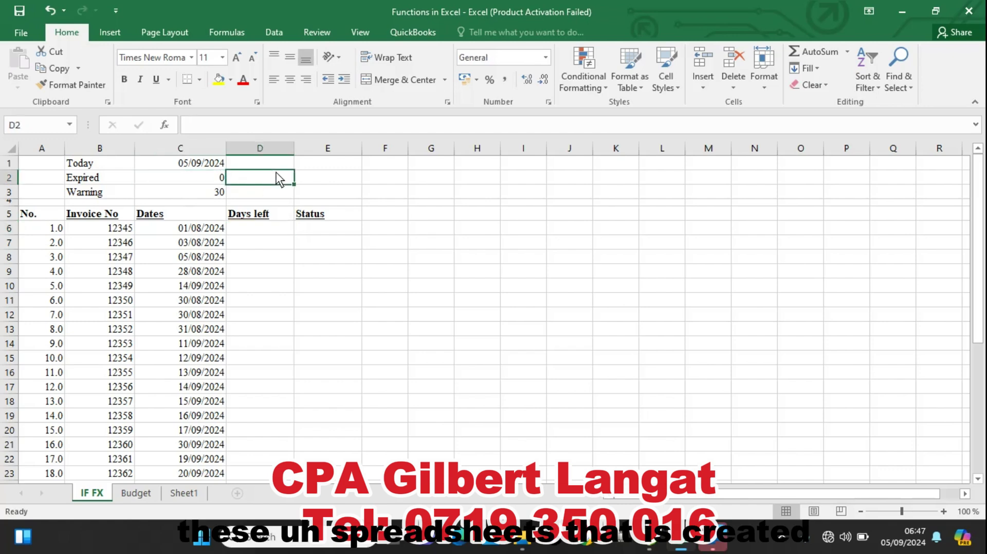
drag(124, 230, 126, 290)
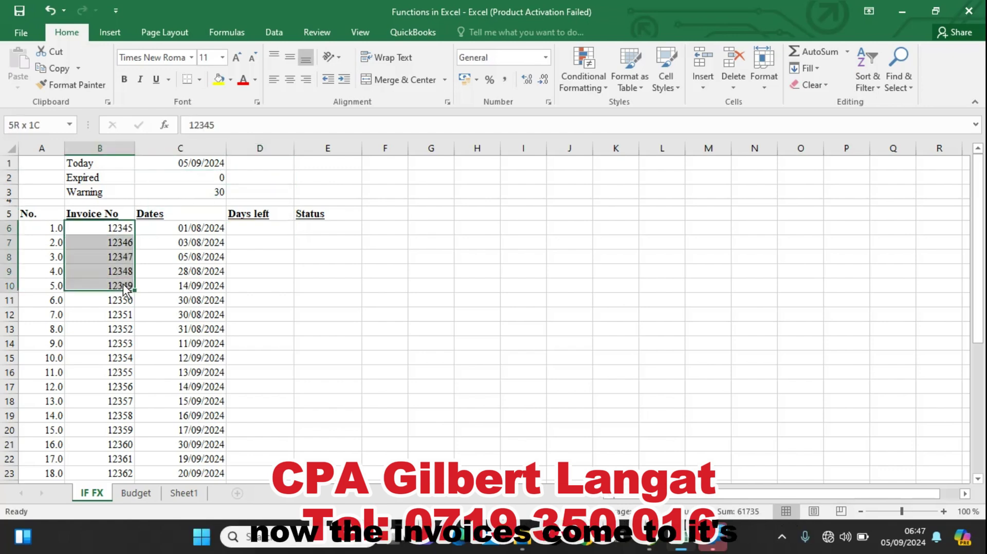
drag(242, 227, 330, 328)
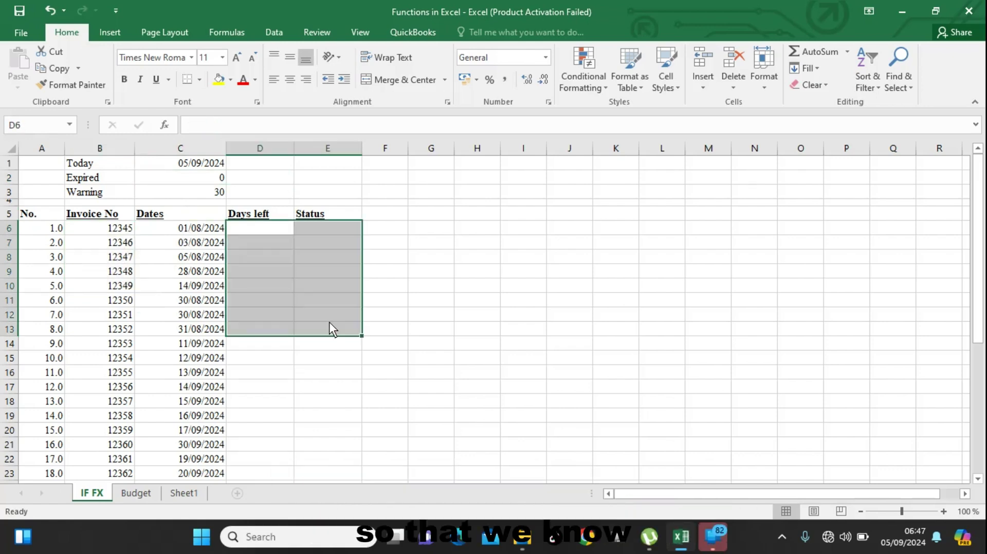
click(413, 270)
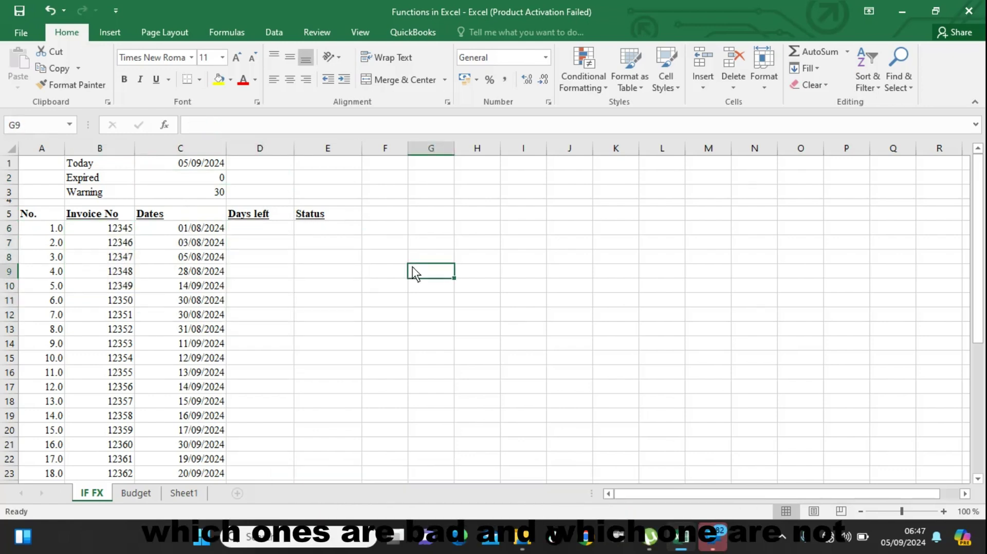
Step: Build a formula in D6 that subtracts today's date in C1 from the invoice date in C6
click(266, 228)
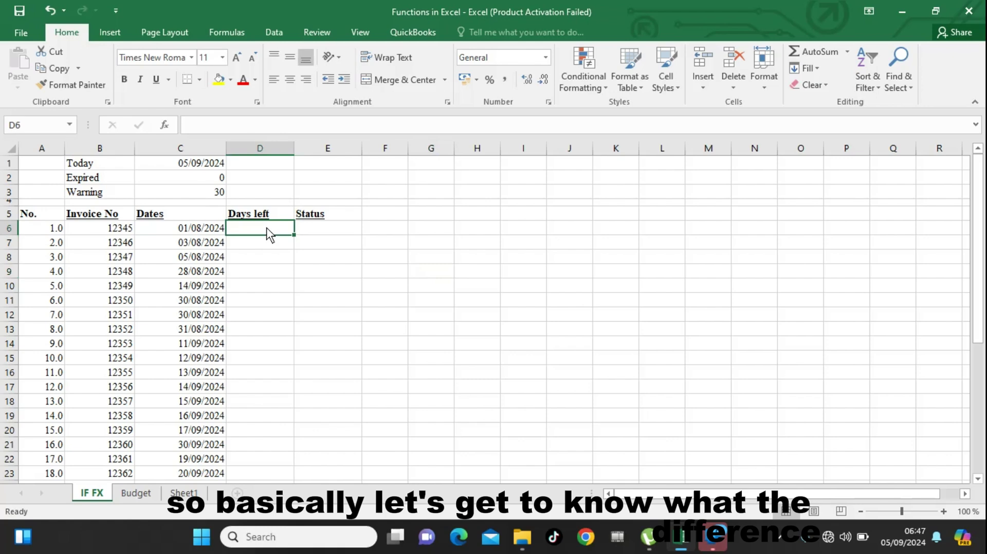
text(=)
click(207, 232)
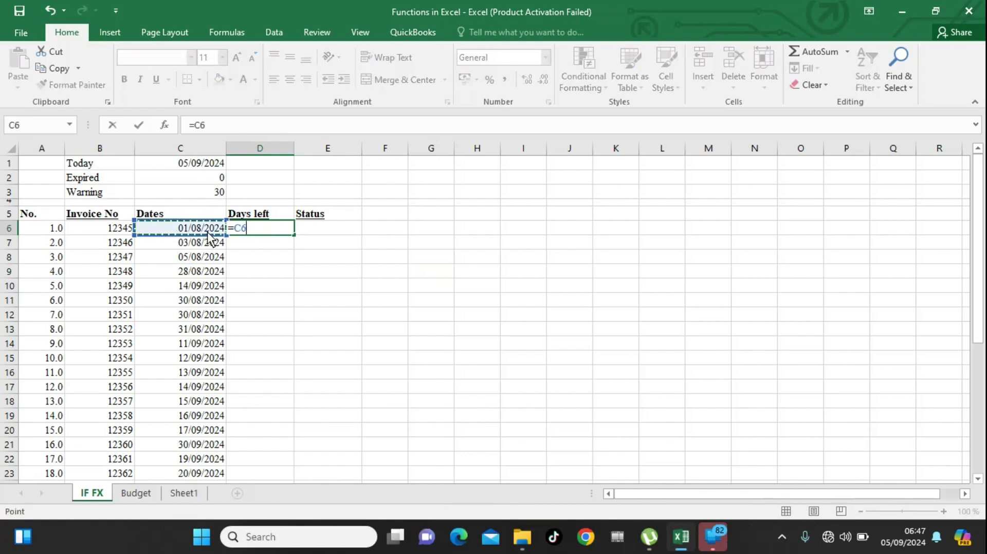
text(-)
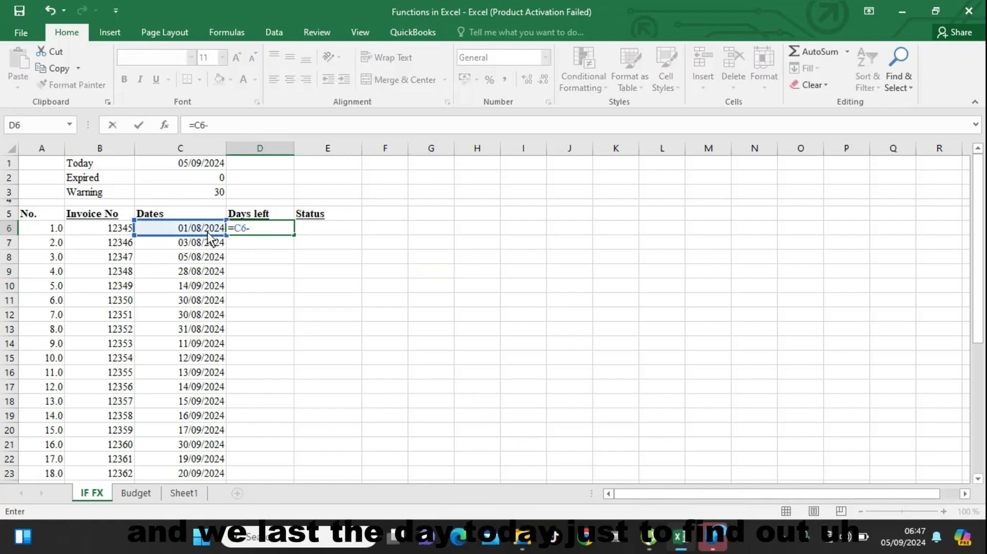
click(199, 168)
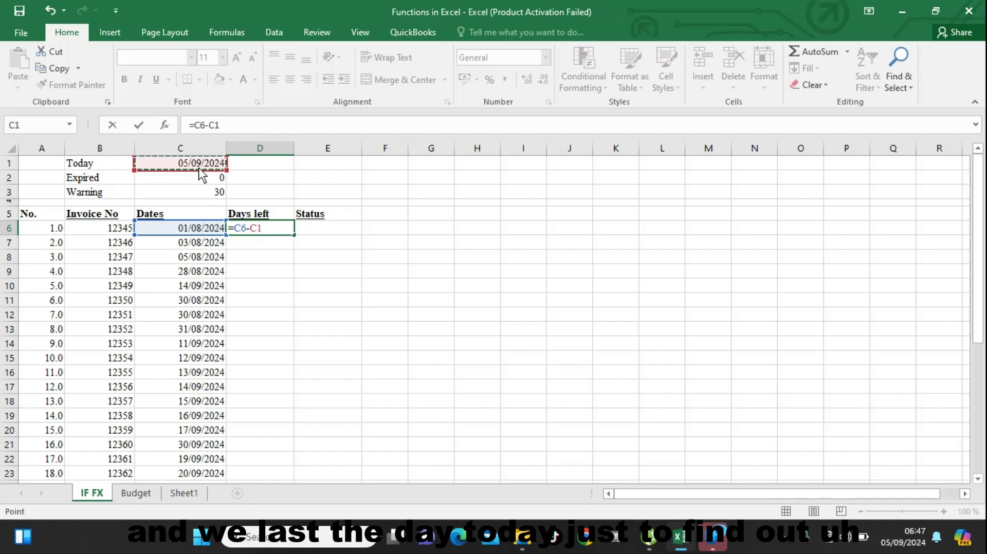
Step: Make the C1 reference absolute so the formula reads =C6-$C$1, and fill it down the Days left column
click(211, 129)
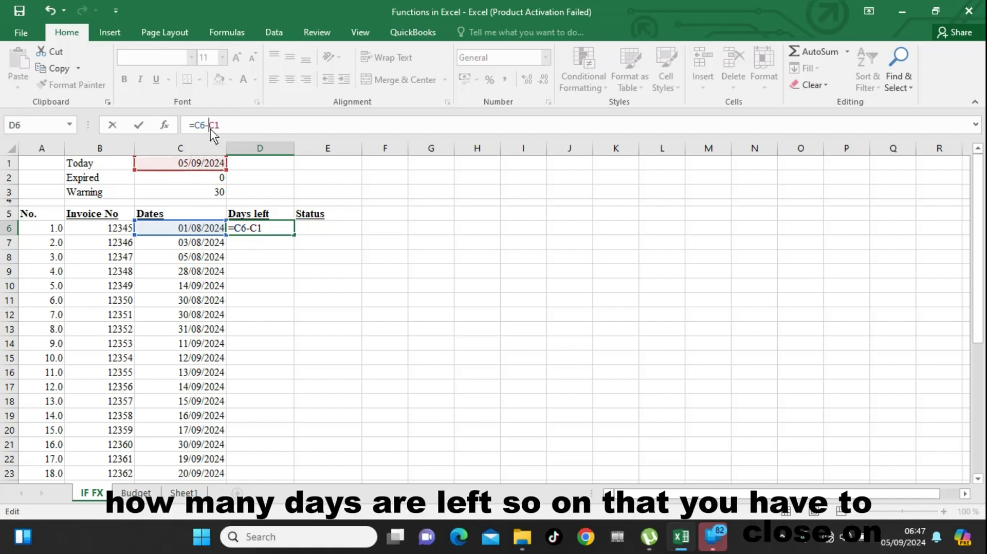
text($)
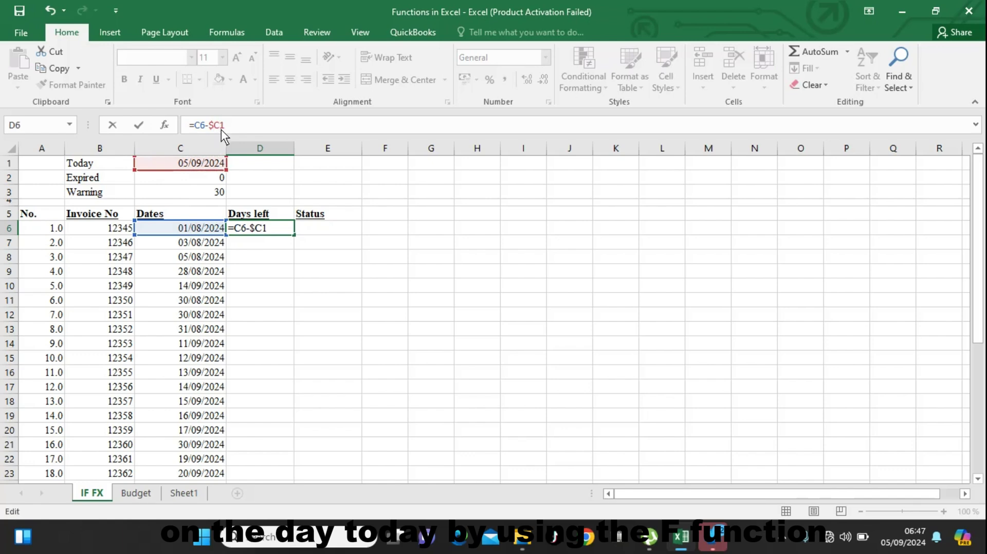
click(221, 130)
text($)
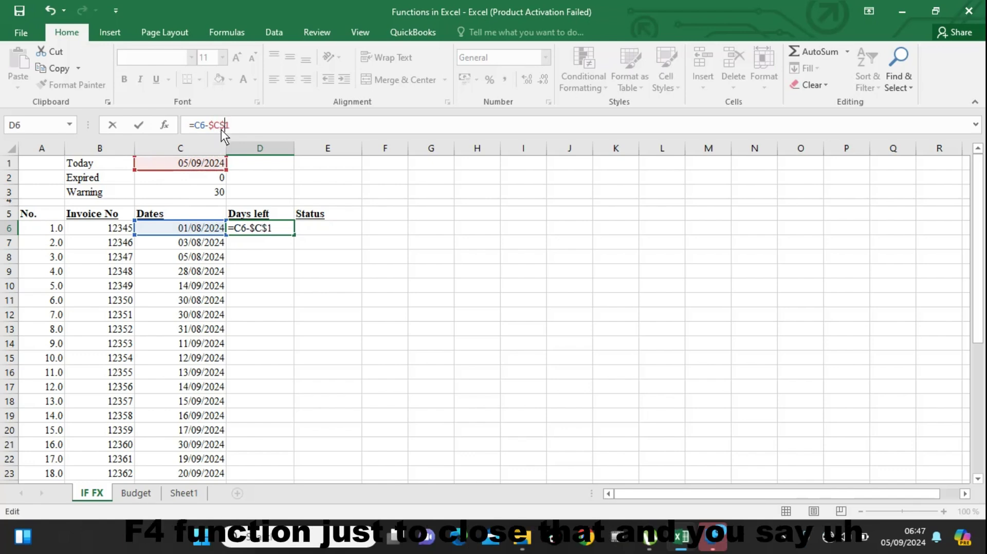
key(Return)
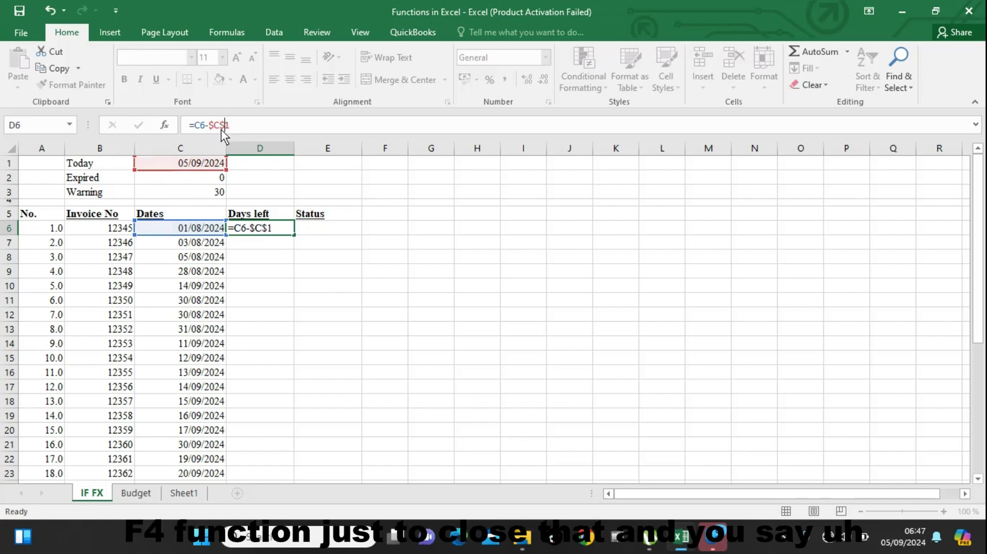
click(269, 228)
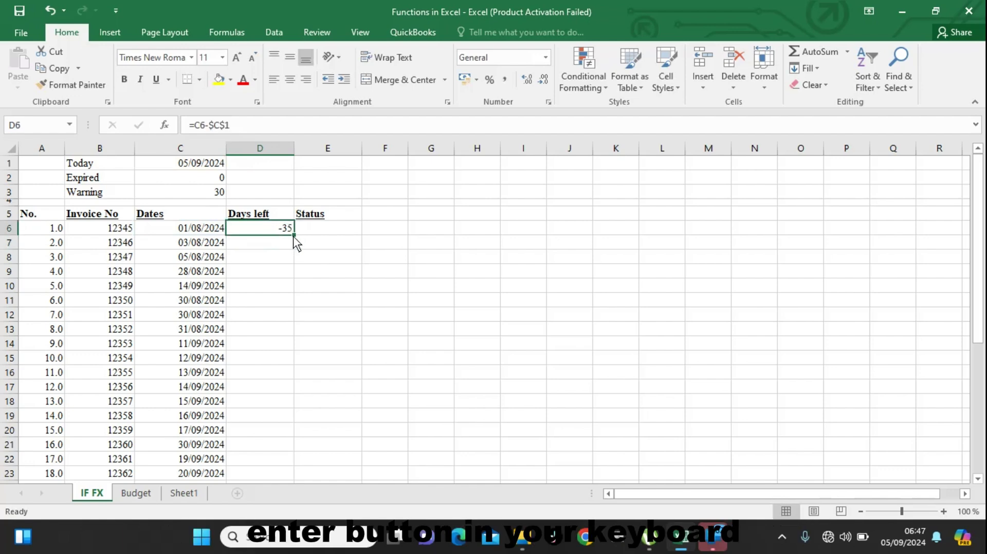
double_click(293, 235)
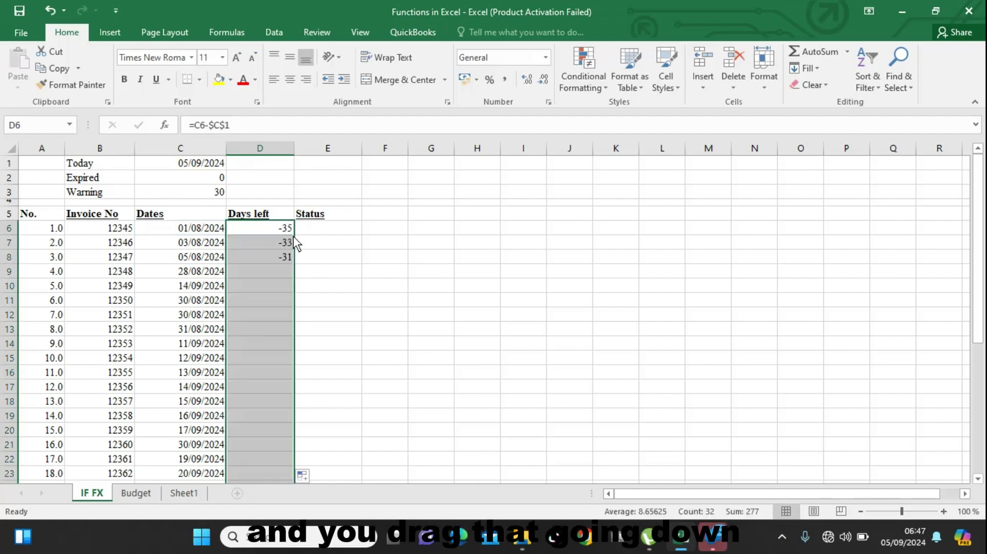
click(349, 227)
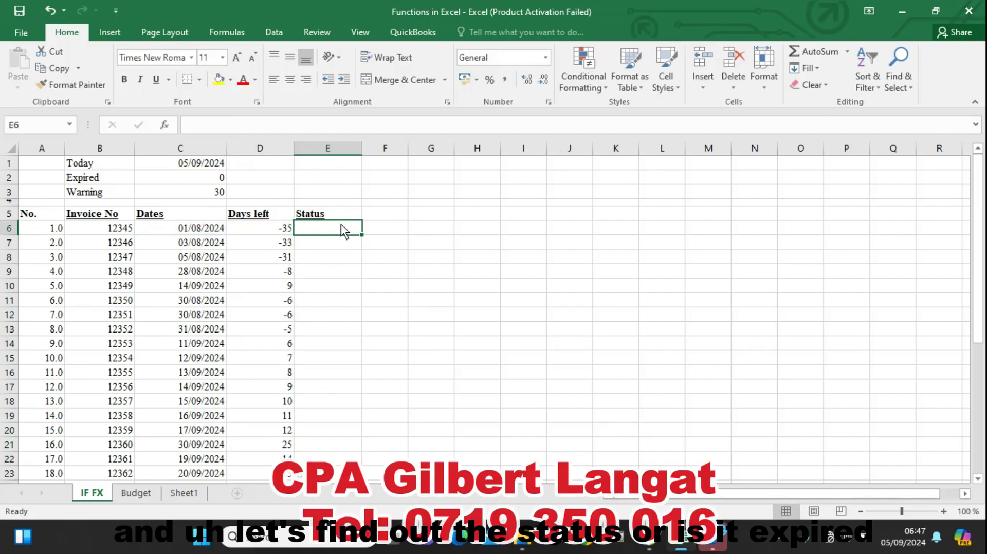
click(128, 179)
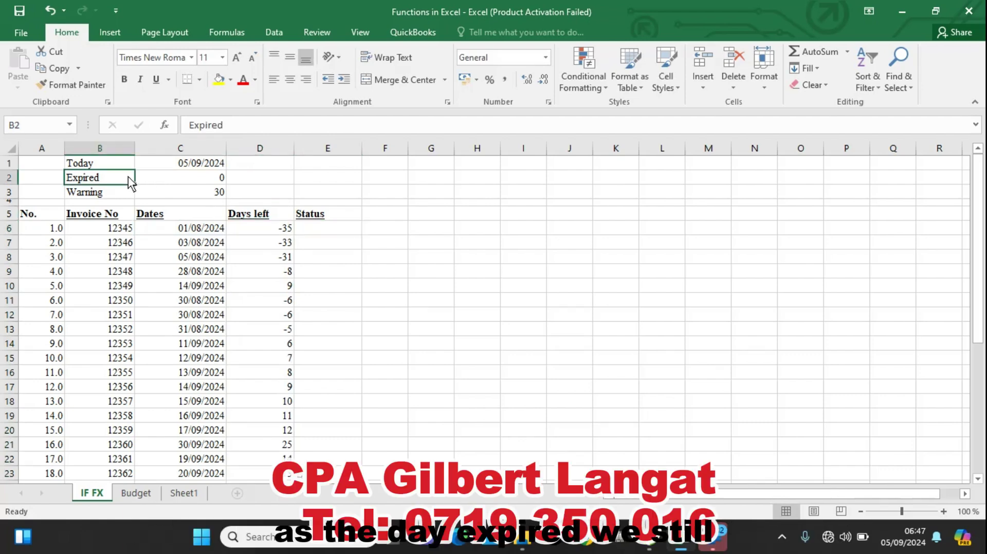
click(128, 196)
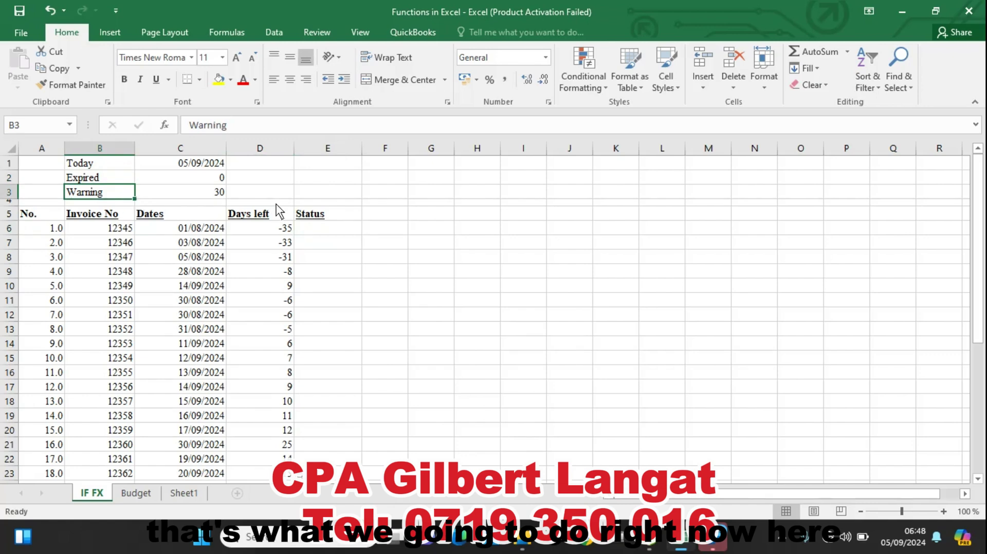
Step: Begin an IF formula in Status cell E6 that returns "Expired" when D6 is less than C2
click(316, 227)
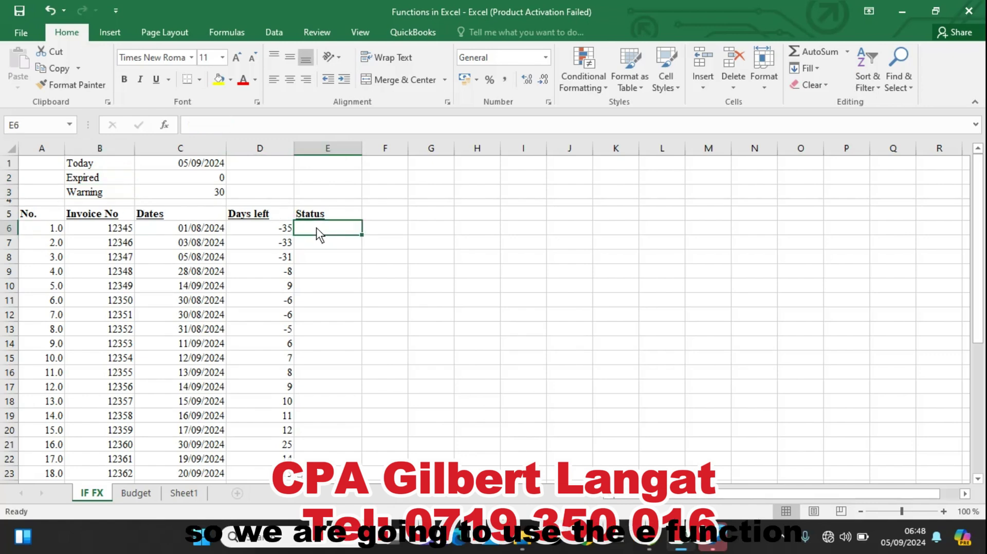
text(=)
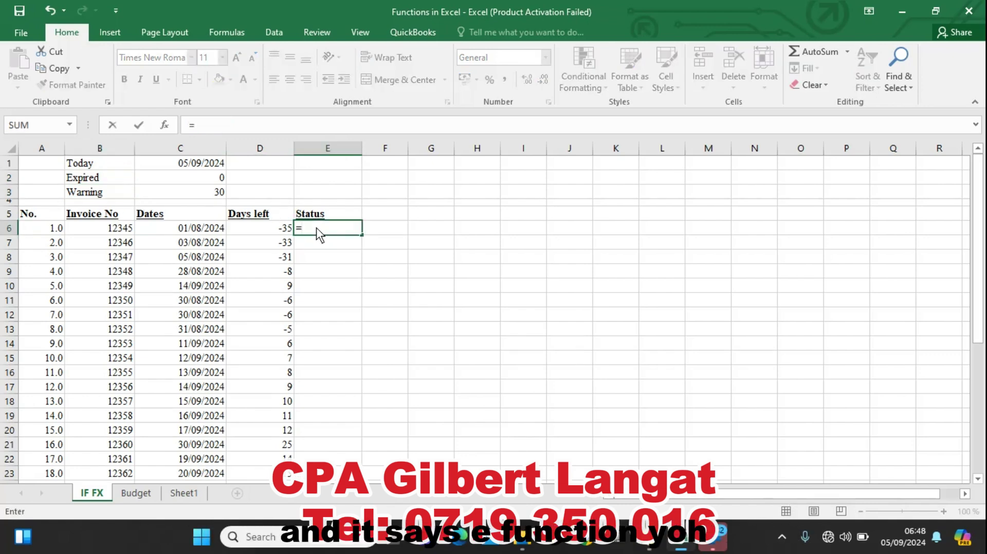
text(if)
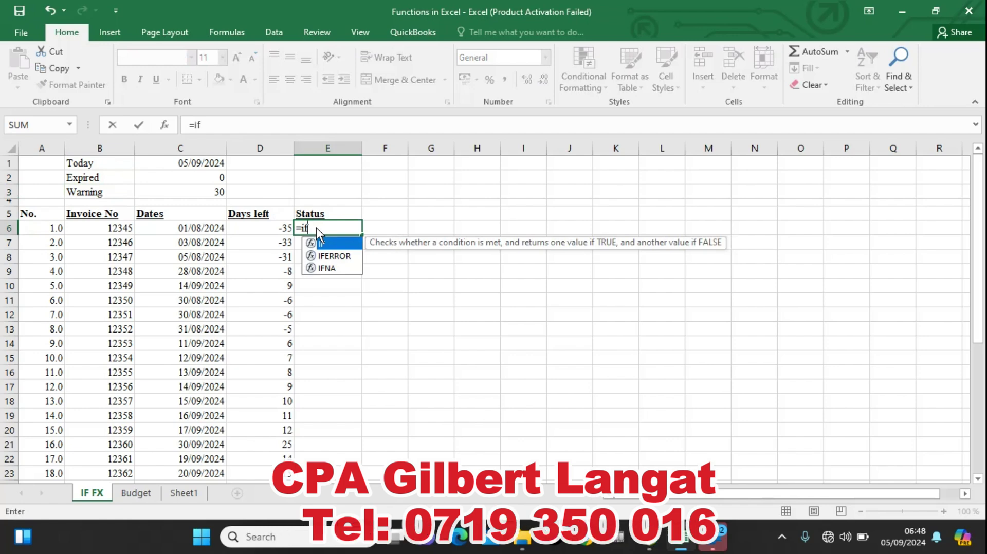
text(()
click(284, 233)
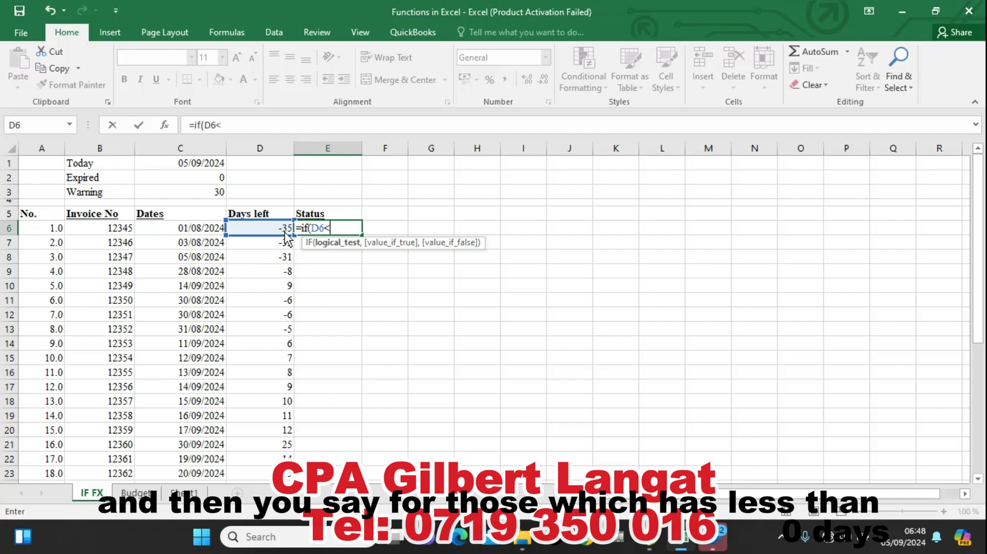
text(<)
click(214, 176)
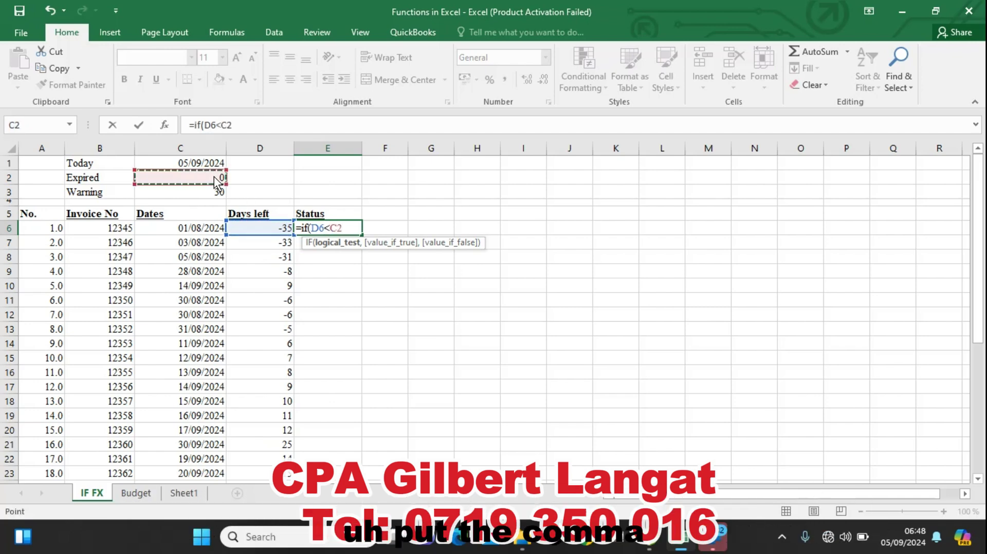
text(,"E)
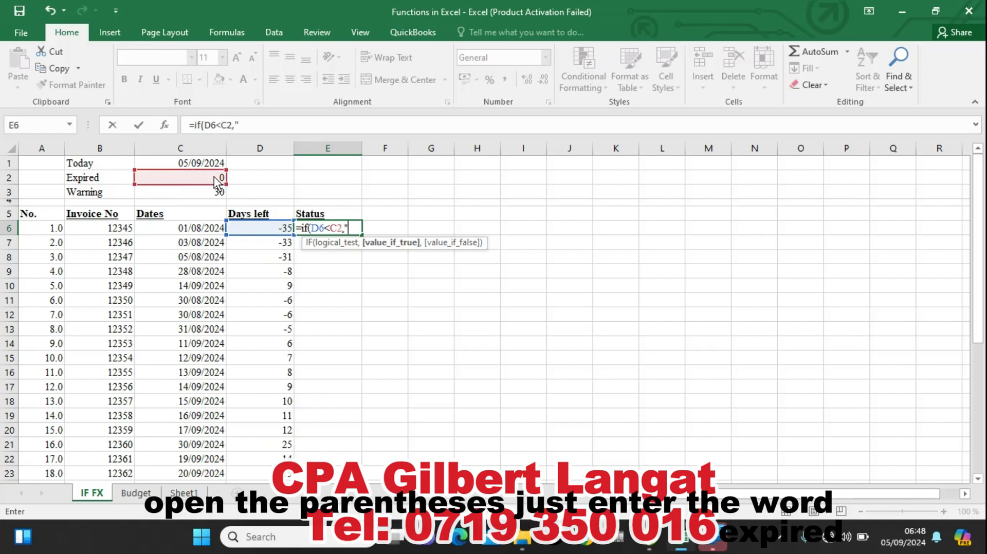
text(xpire)
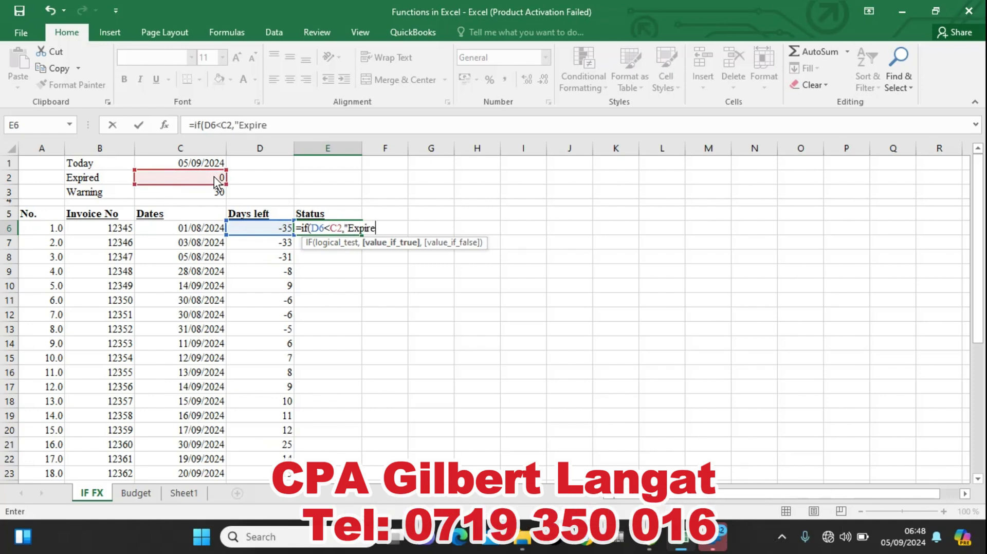
text(d",)
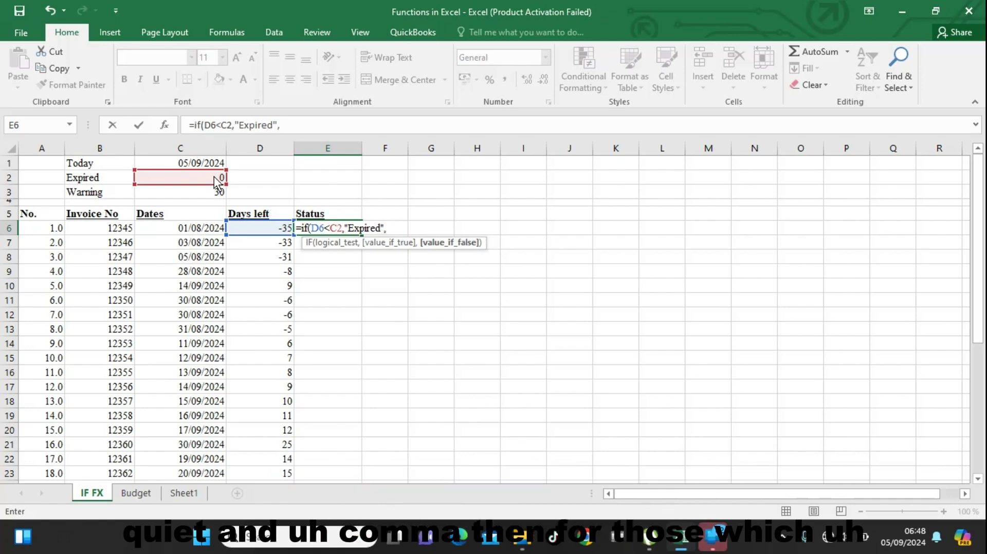
Step: Add a nested IF to the E6 formula that returns "Warning" when D6 is less than or equal to C3
text(if)
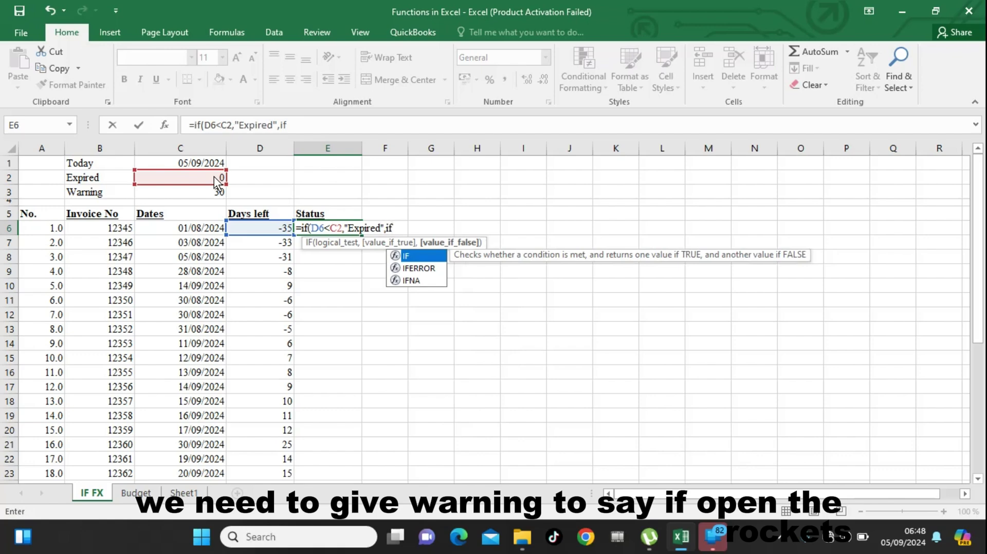
text(()
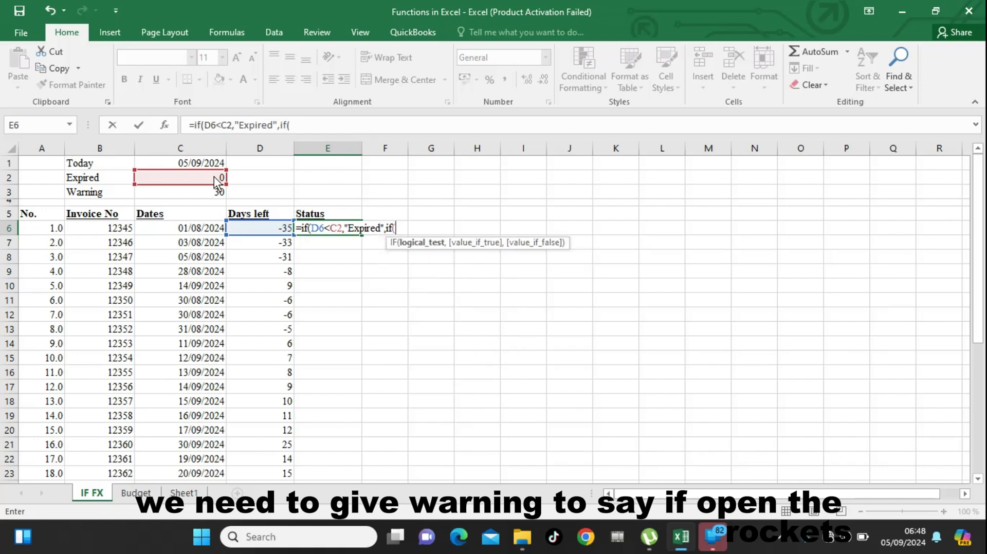
click(272, 230)
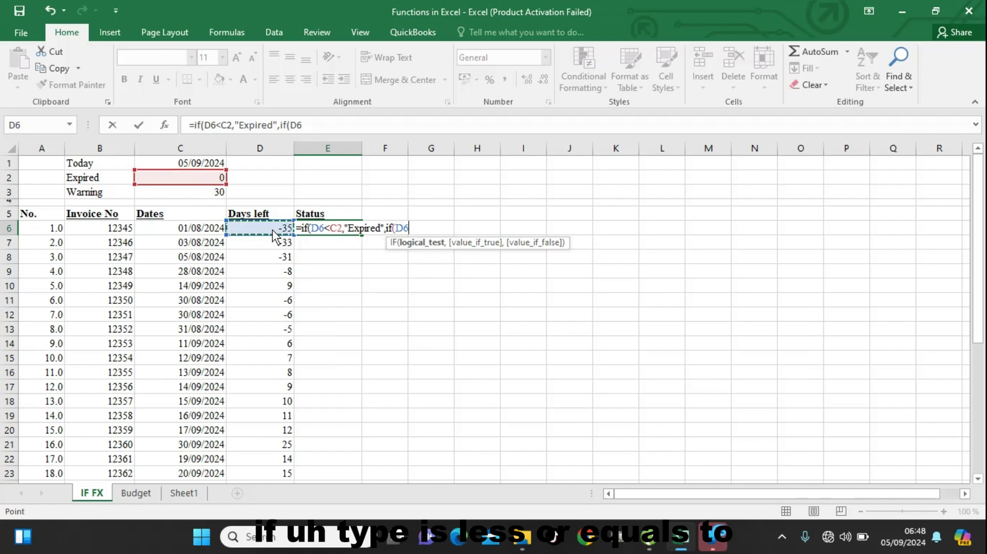
text(<=)
click(225, 195)
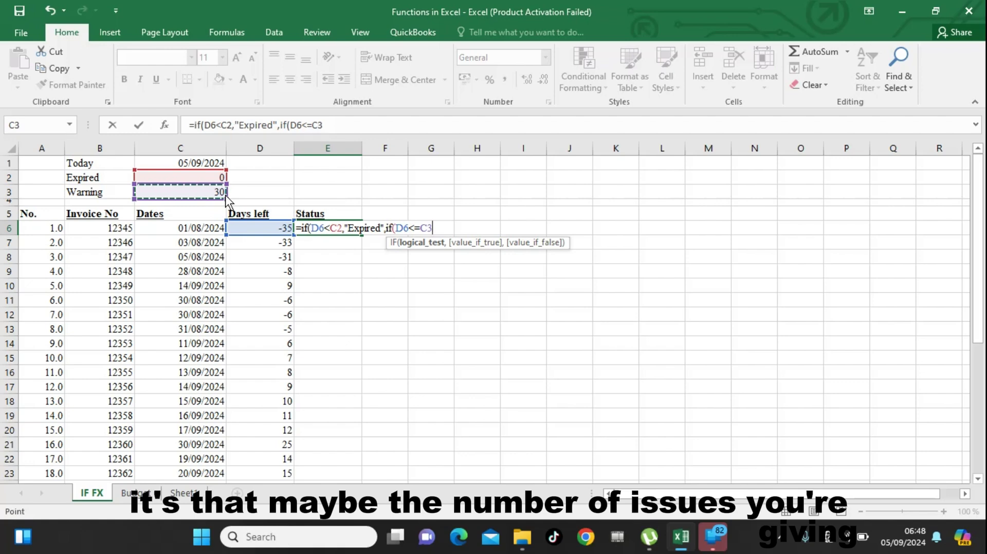
text(,)
text("W)
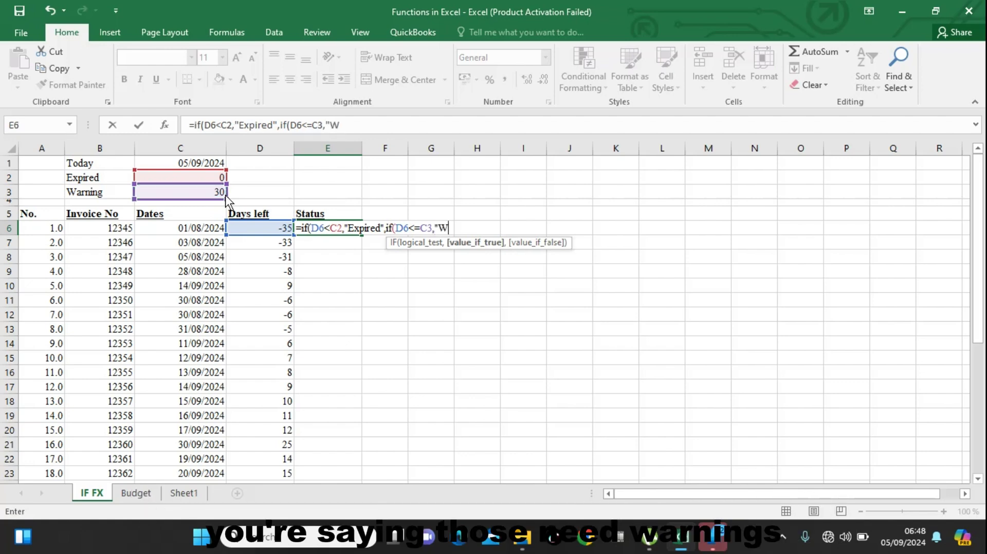
text(arnin)
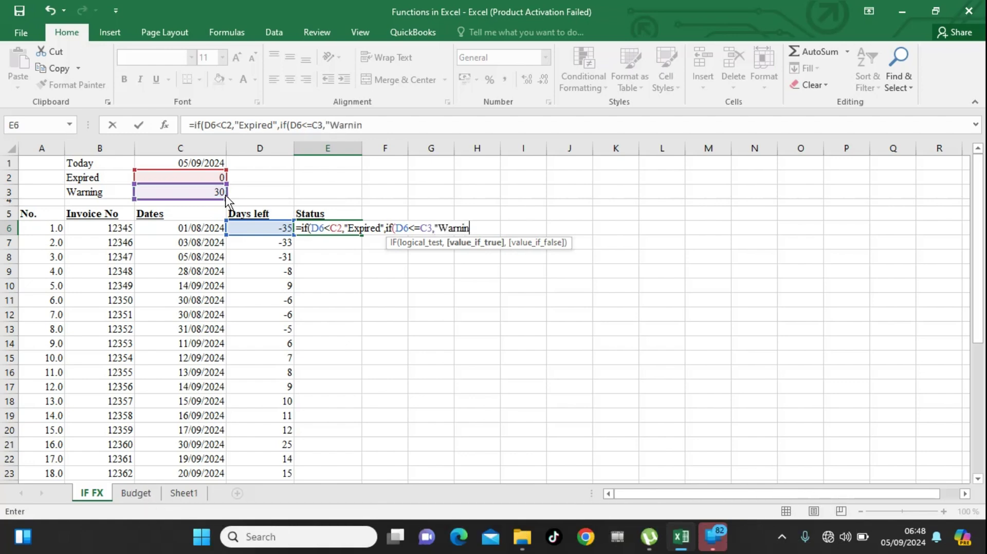
text(g")
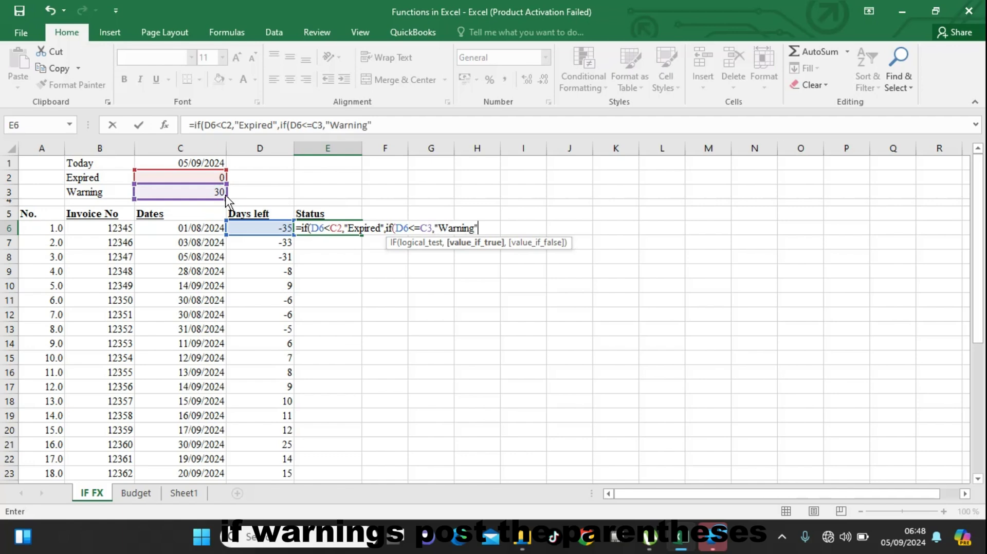
Step: Give the nested IF "On Time" as its value if false and close both IF functions
text(,)
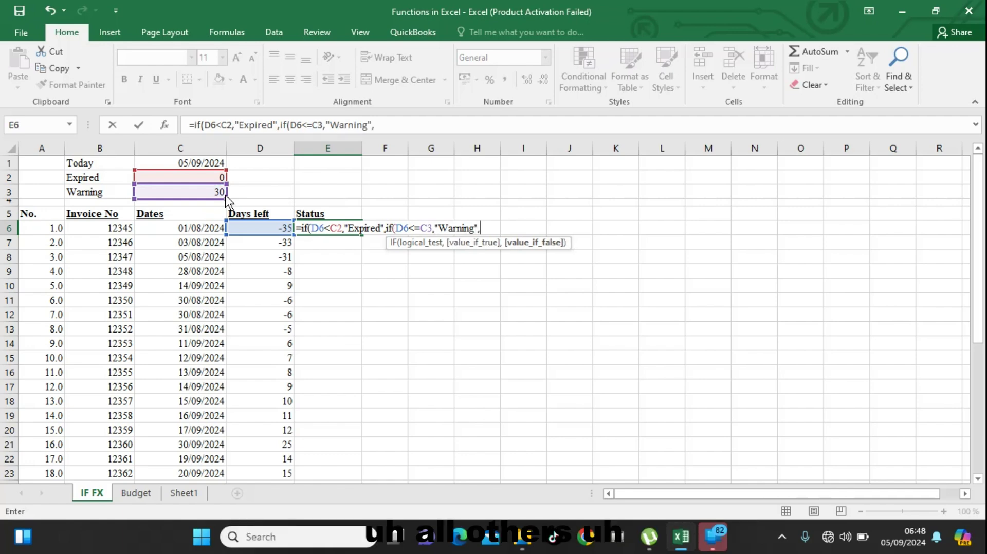
text(")
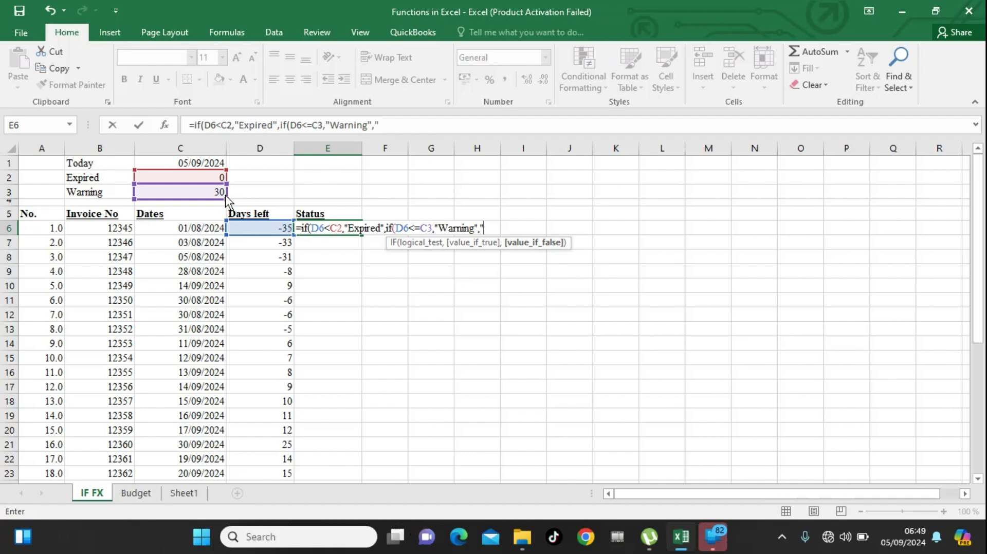
text(On)
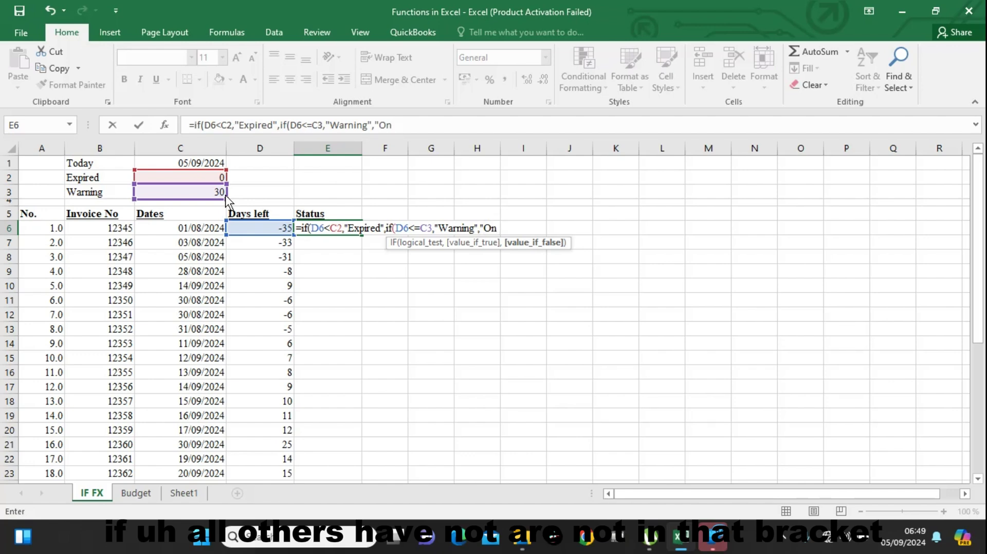
text( Time")
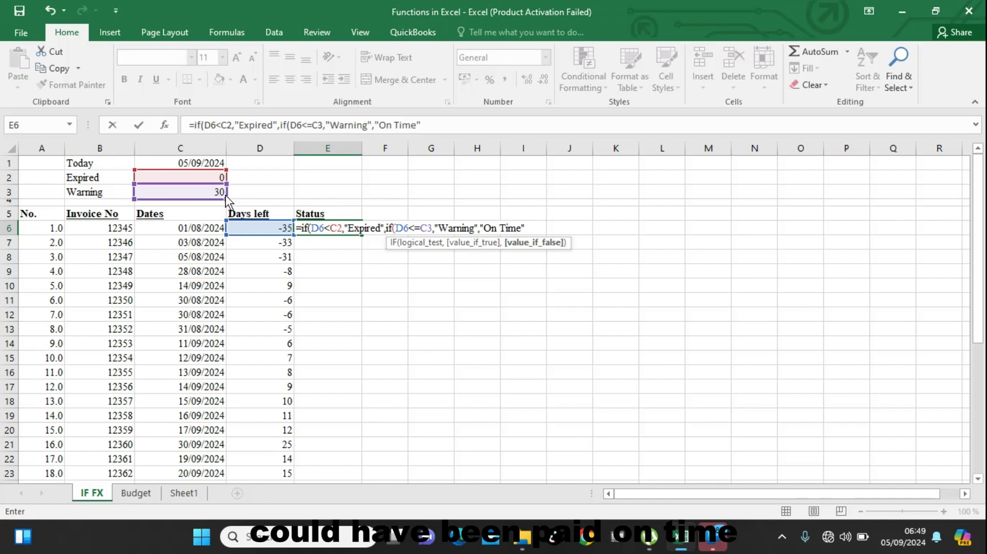
text()))
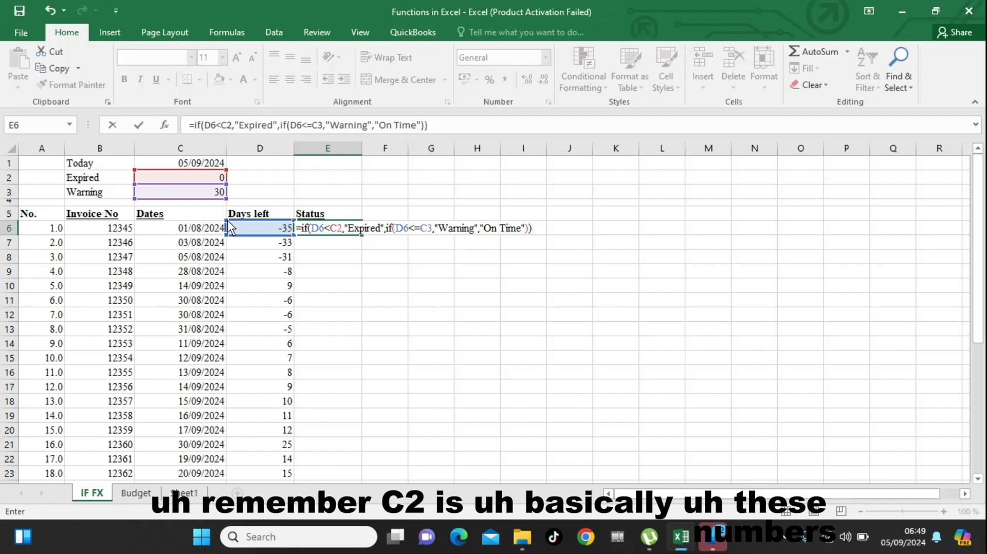
Step: Make the threshold references in the E6 formula absolute as $C$2 and $C$3, and enter the formula
click(331, 228)
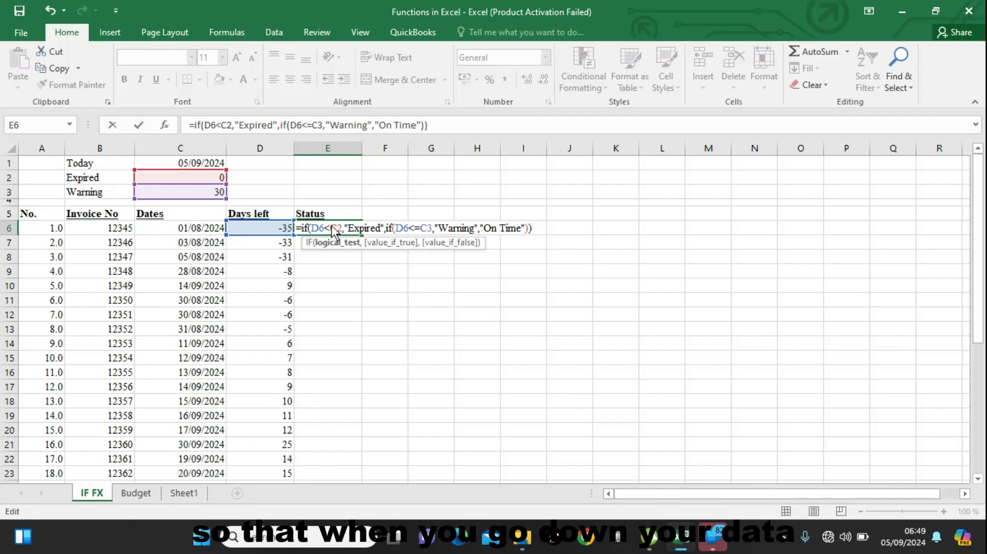
text($)
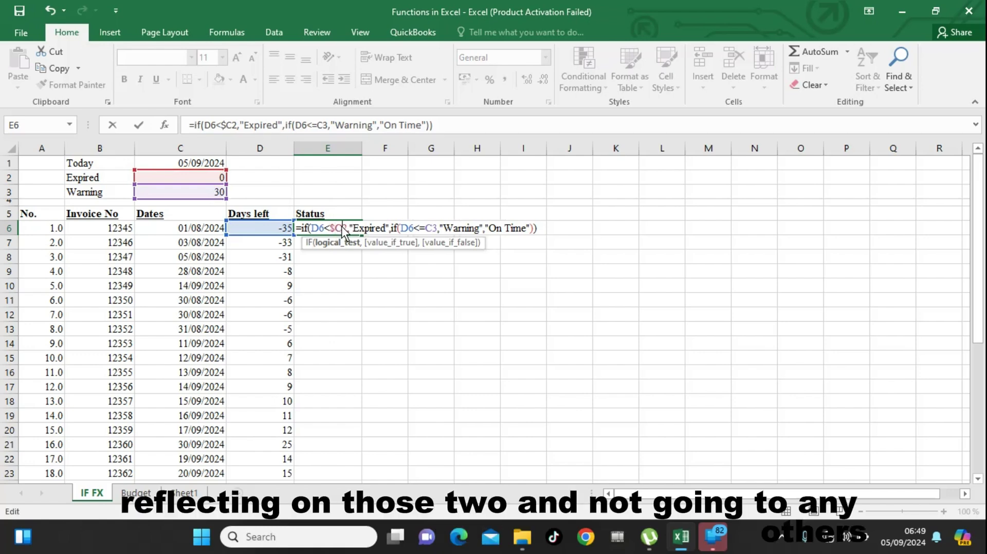
click(341, 228)
text($)
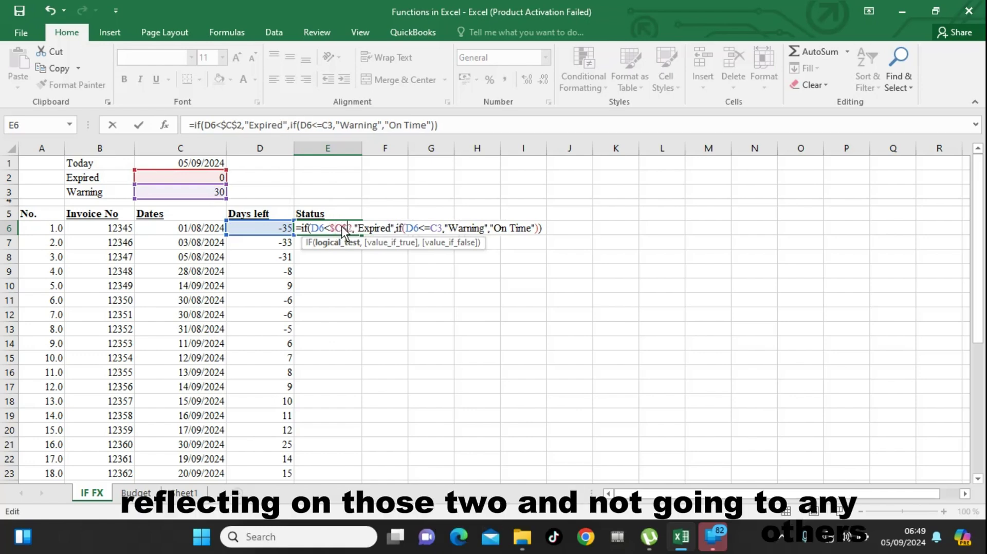
click(431, 227)
text($C)
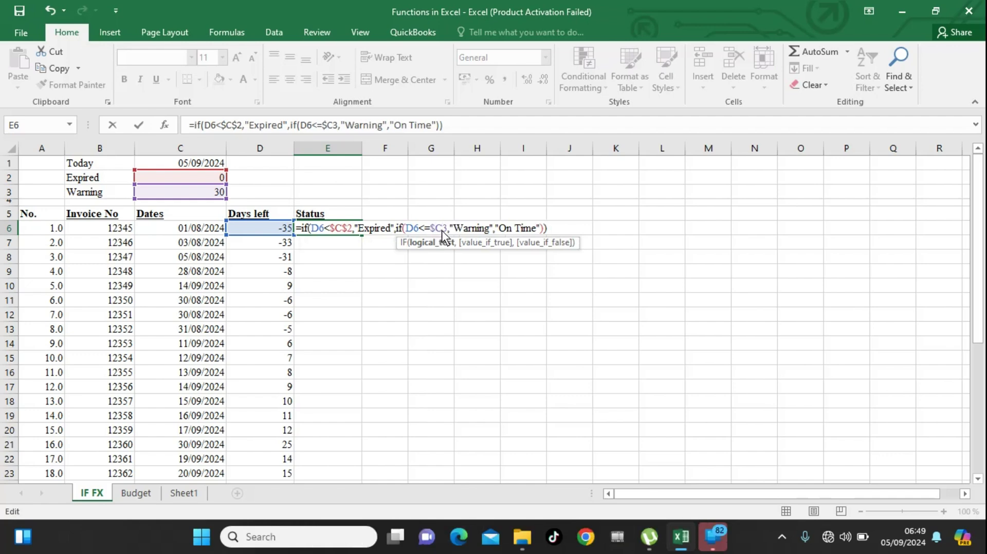
text($)
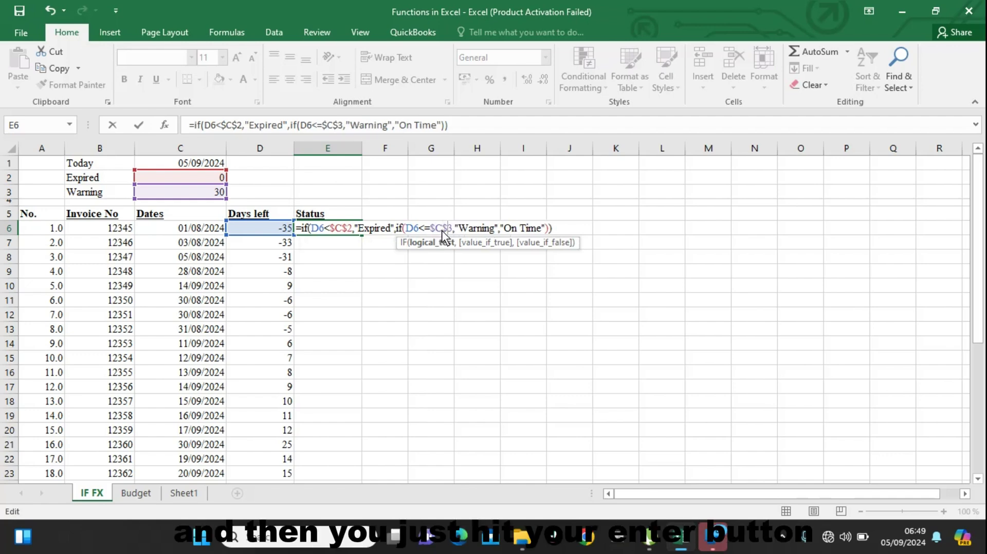
key(Return)
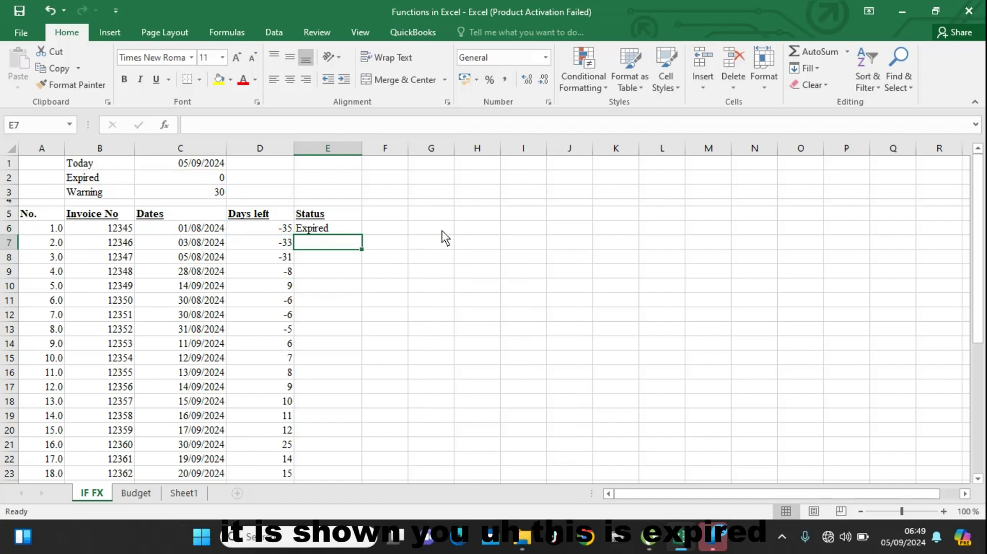
Step: Fill the E6 formula down the Status column for all invoices
click(343, 231)
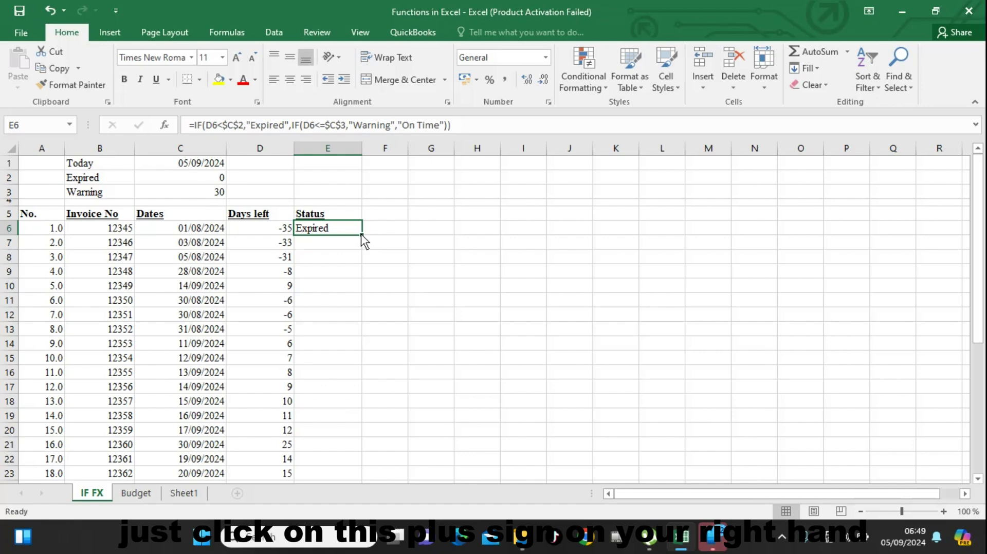
double_click(361, 234)
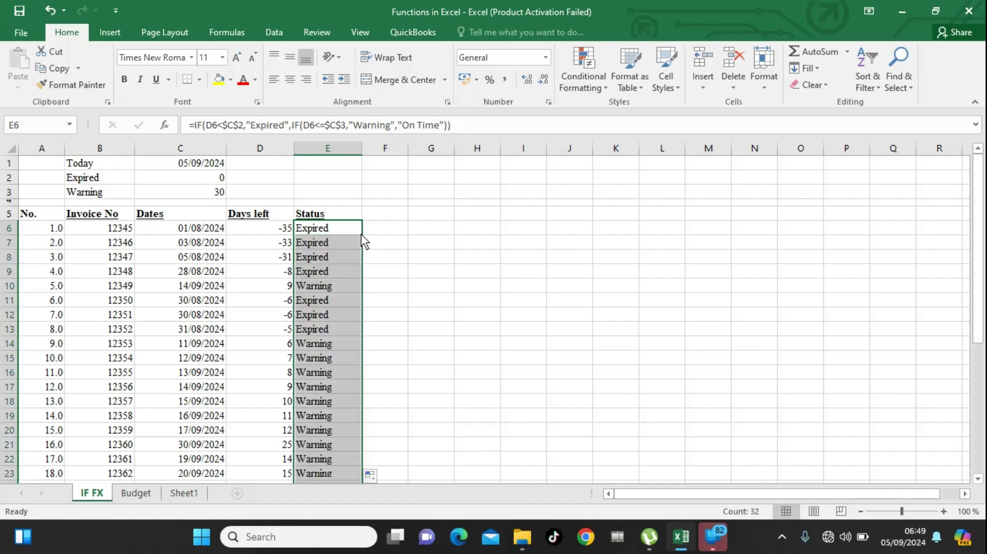
click(430, 315)
click(329, 348)
click(411, 312)
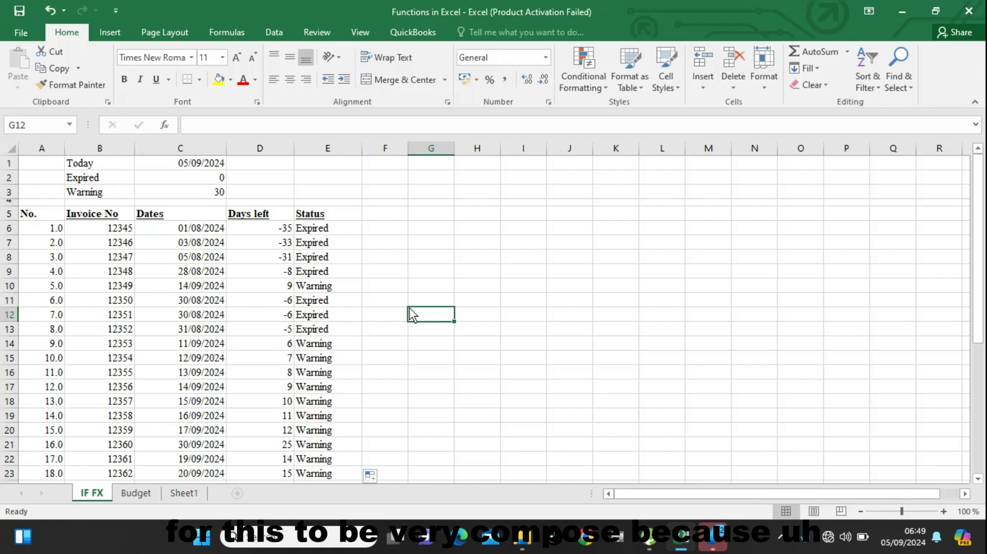
Step: Apply a Text That Contains conditional format to E6:E37 for "expired" with Light Red Fill with Dark Red Text
drag(341, 234, 335, 440)
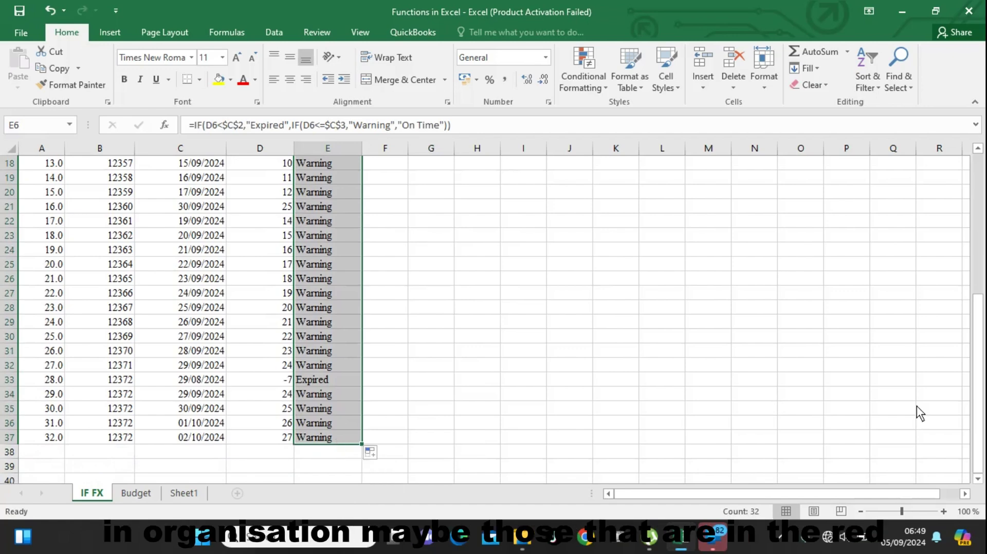
drag(983, 412, 983, 267)
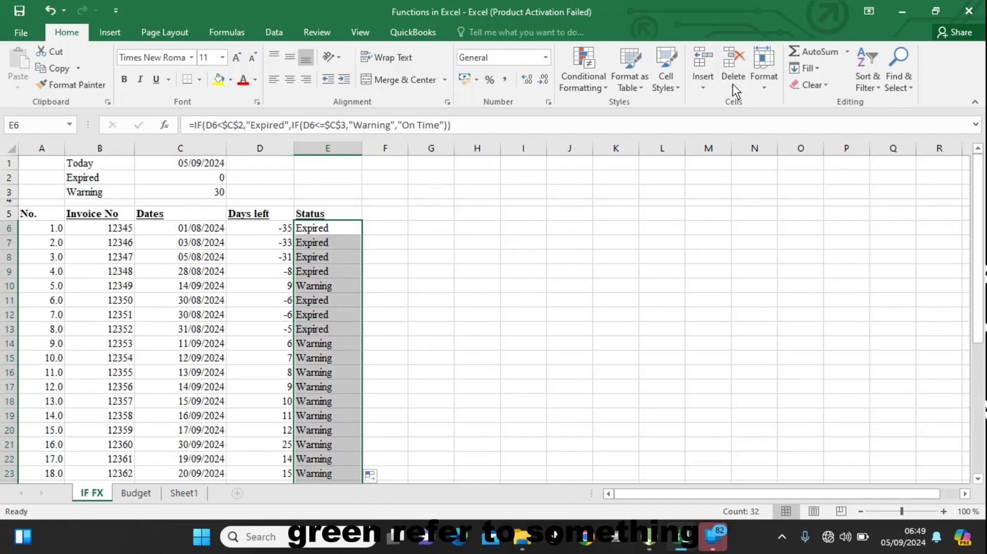
click(589, 84)
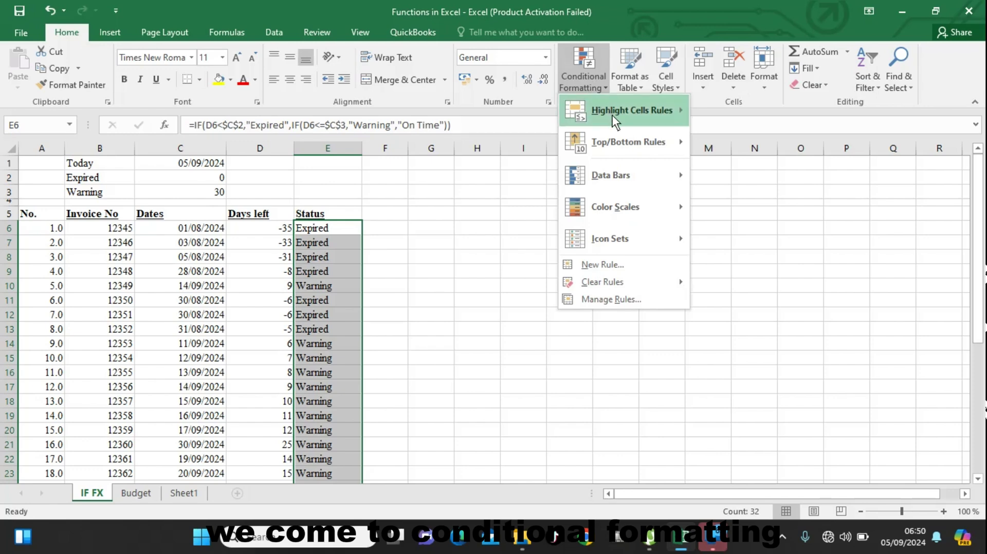
mouse_move(612, 115)
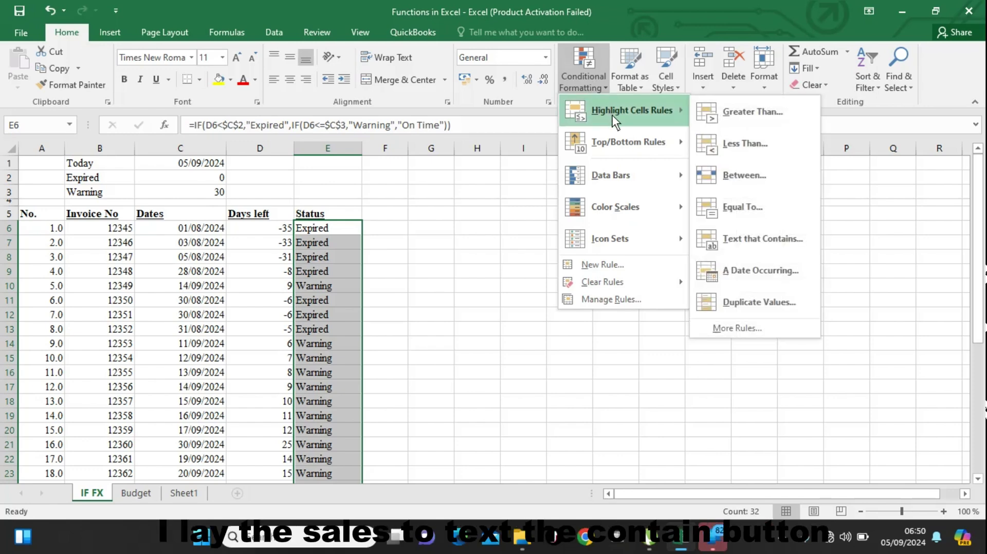
click(754, 237)
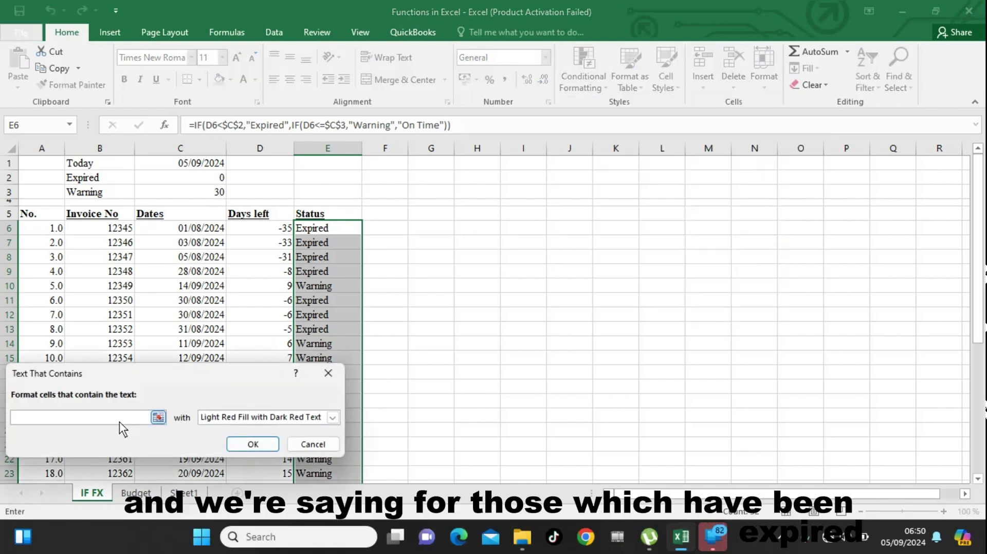
text(expir)
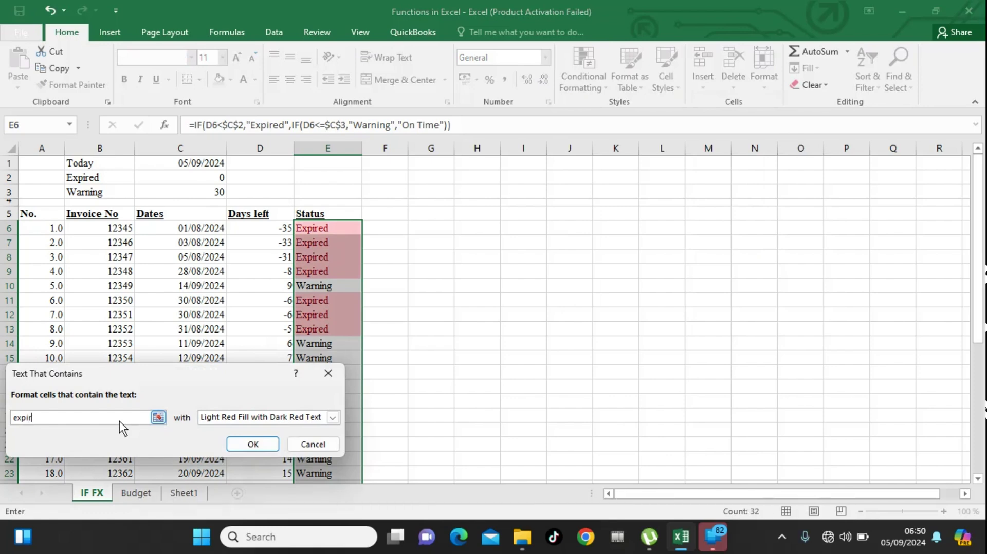
text(ed)
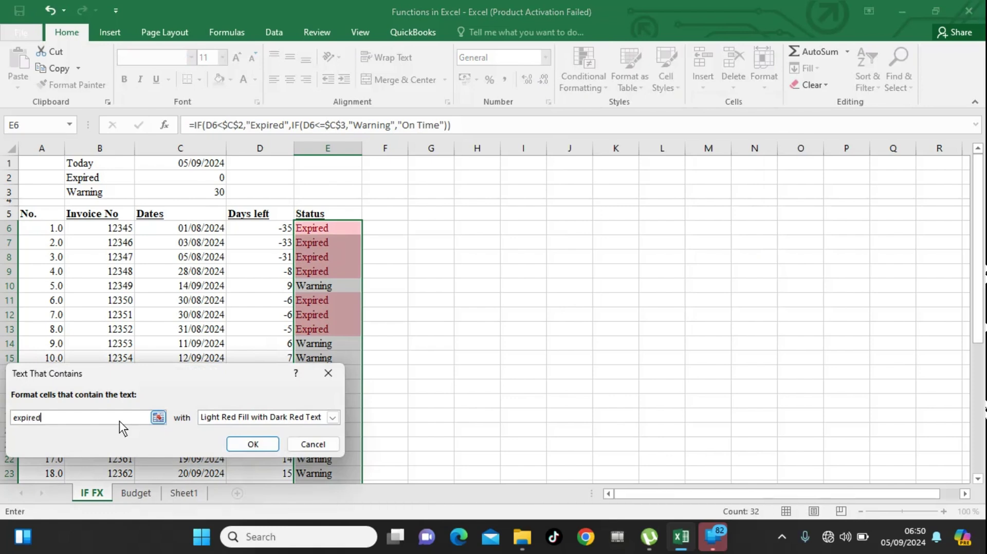
click(253, 445)
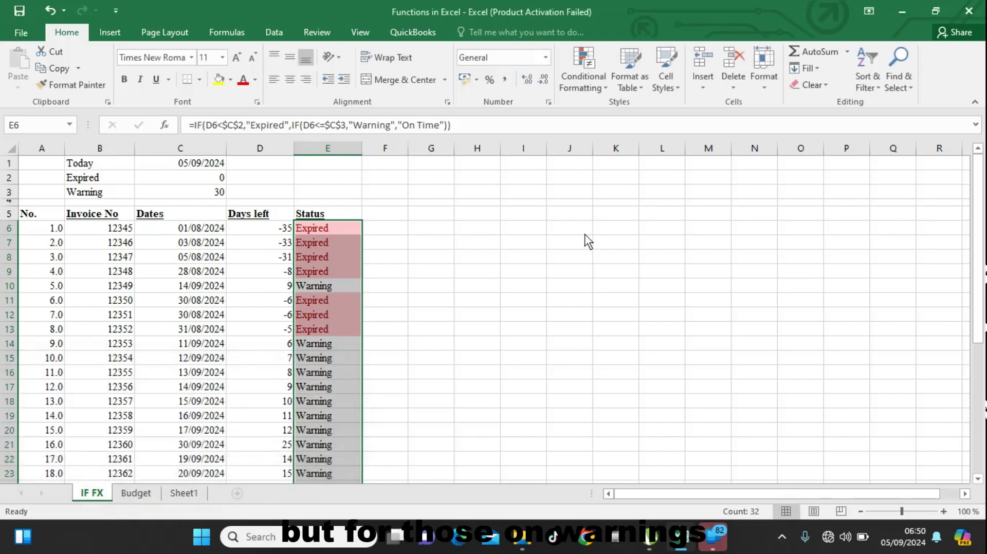
Step: Apply a Text That Contains conditional format to E6:E37 for "warning" with Yellow Fill with Dark Yellow Text
click(602, 86)
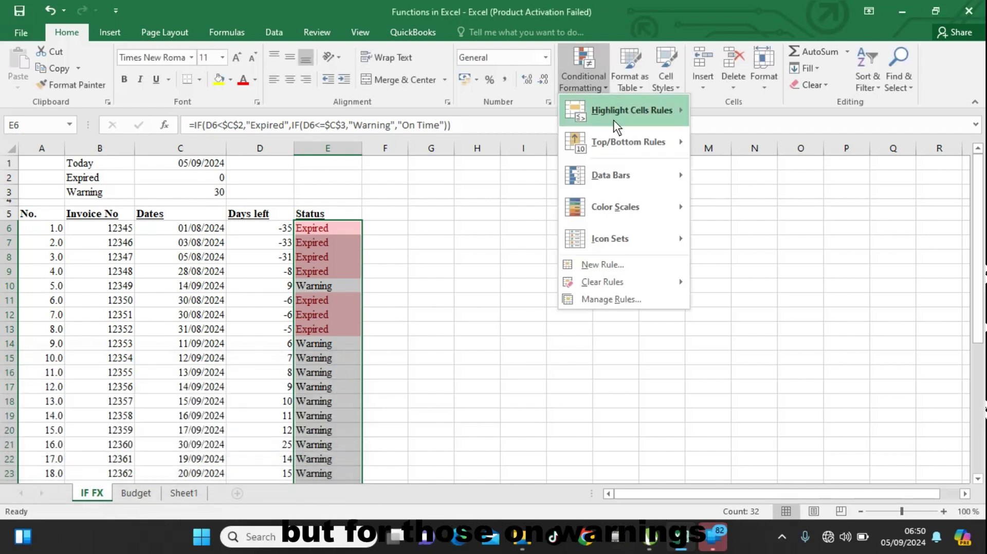
mouse_move(637, 110)
click(757, 237)
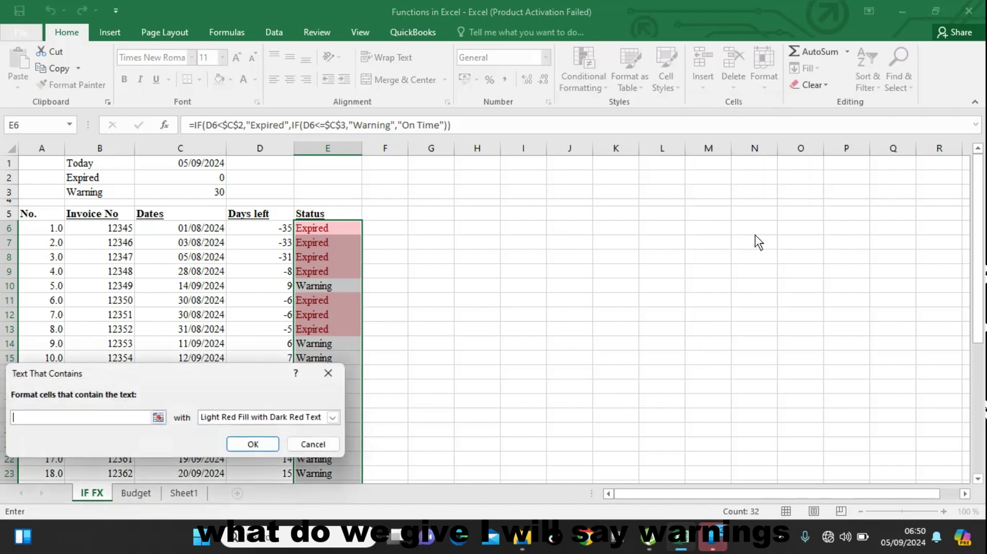
text(wa)
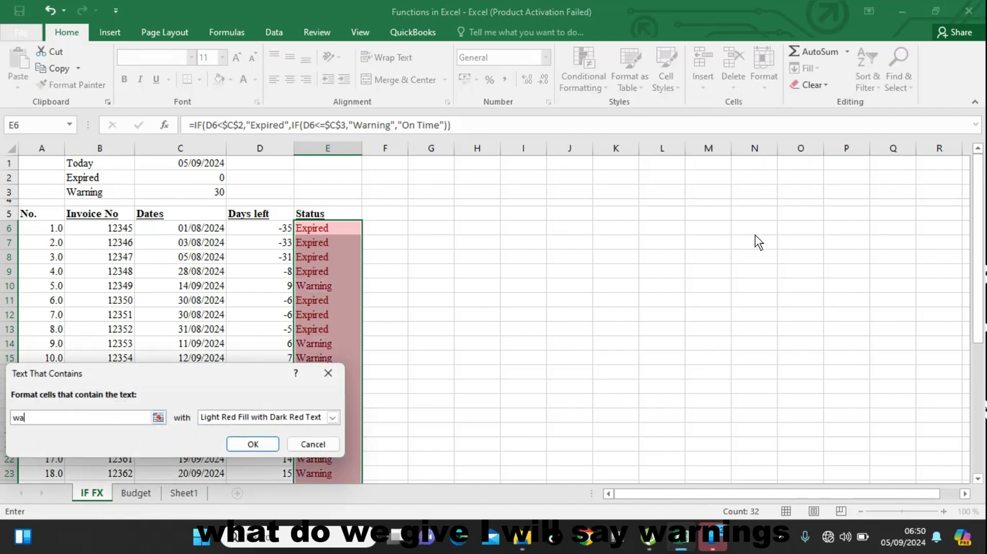
text(rning)
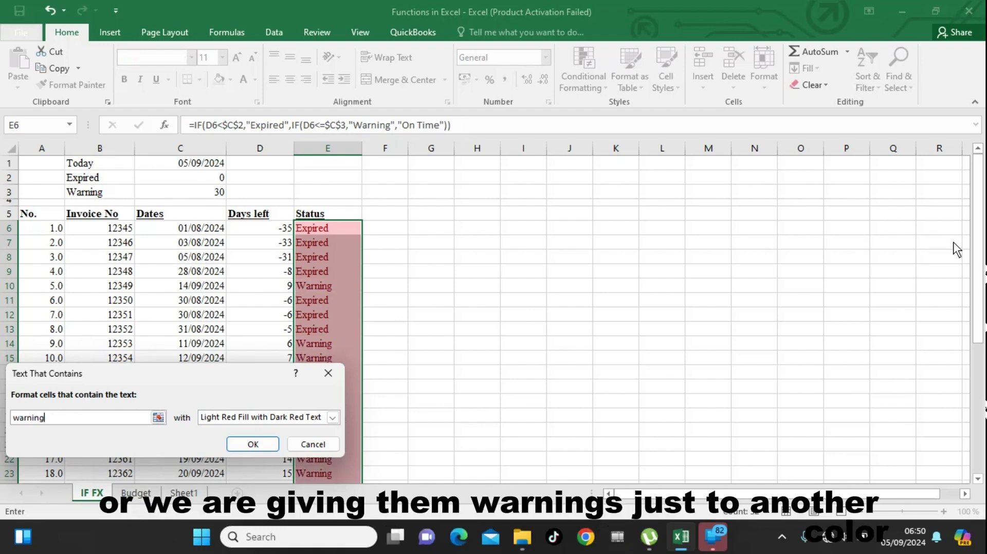
click(334, 417)
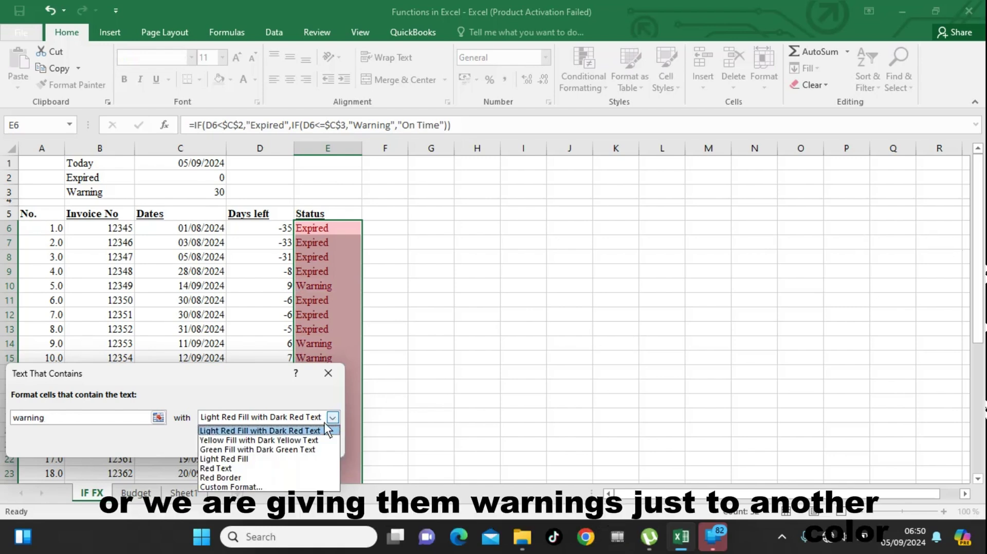
click(292, 439)
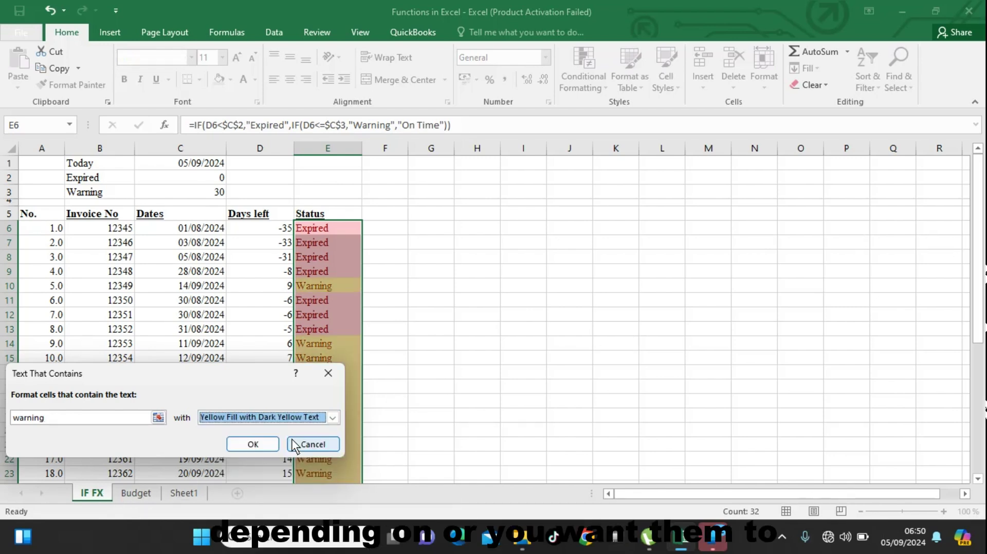
click(261, 446)
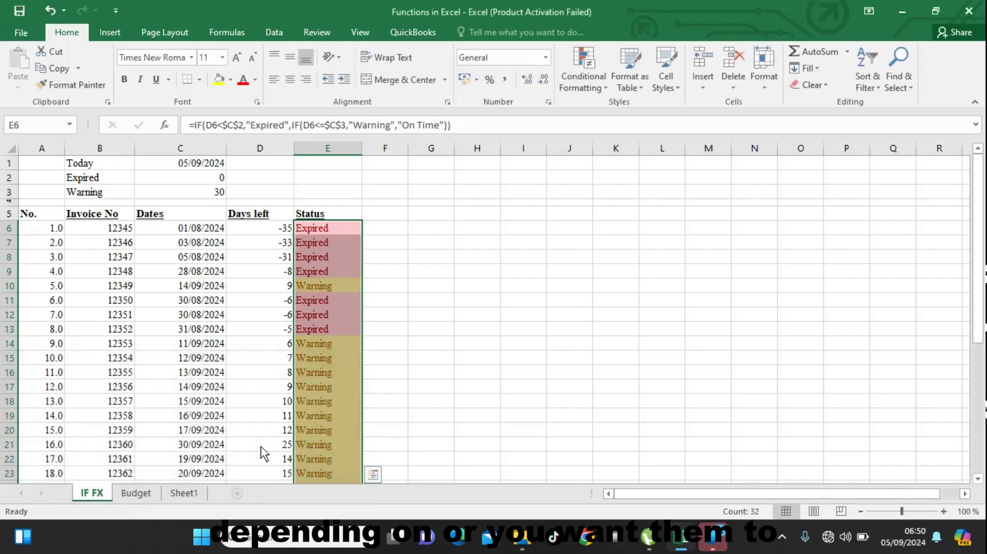
click(593, 84)
mouse_move(596, 107)
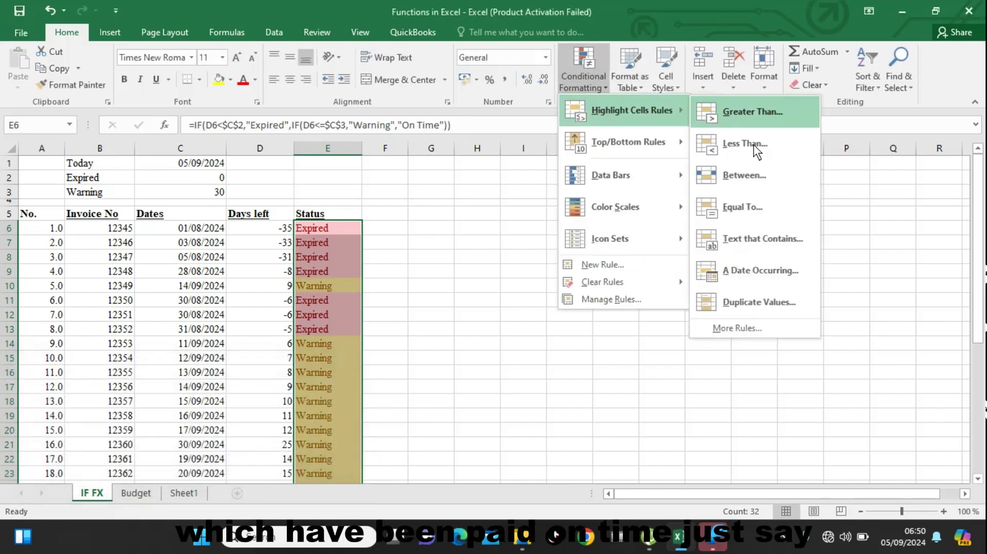
click(748, 240)
click(747, 237)
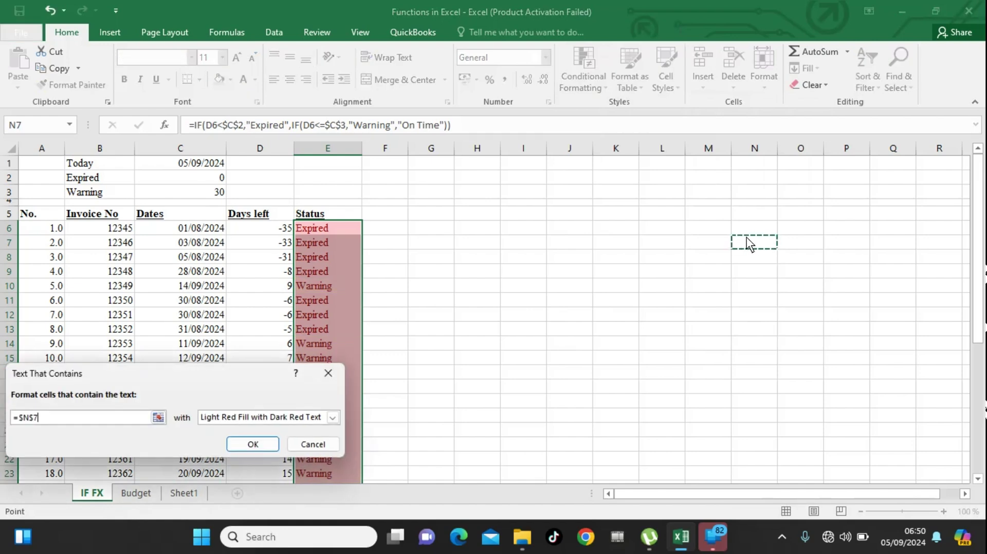
click(323, 443)
Step: Apply a Text That Contains conditional format to E6:E37 for "On Time" with Green Fill with Dark Green Text
click(585, 85)
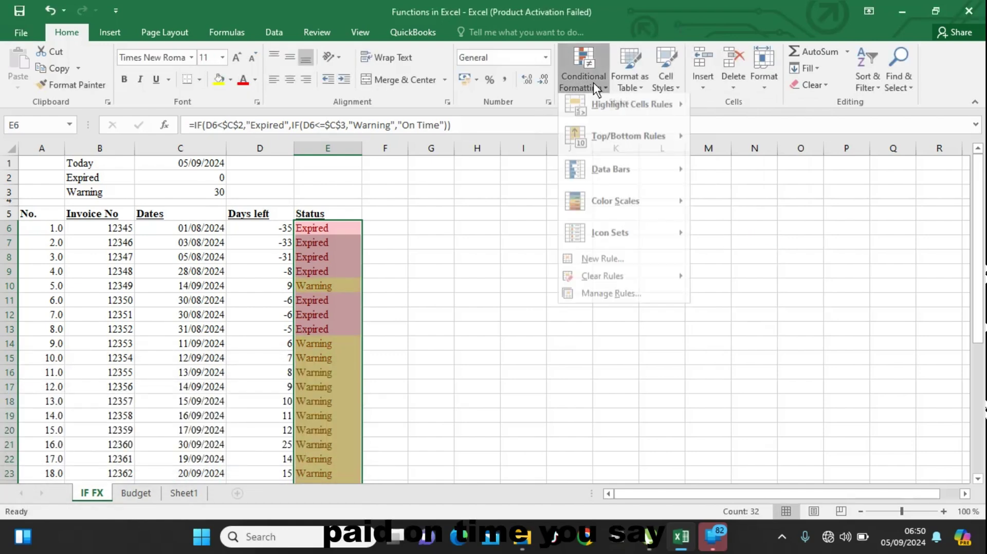
mouse_move(622, 109)
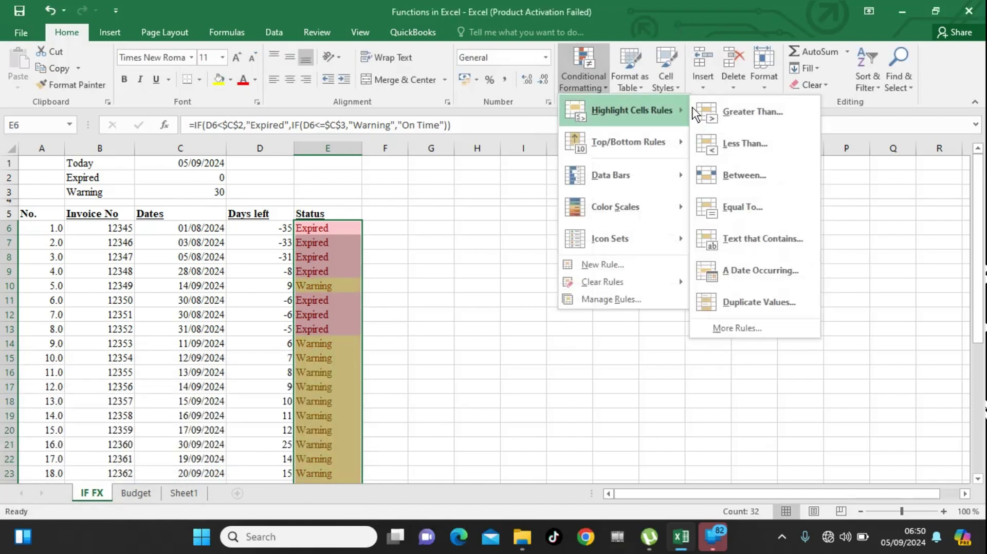
click(740, 238)
click(258, 443)
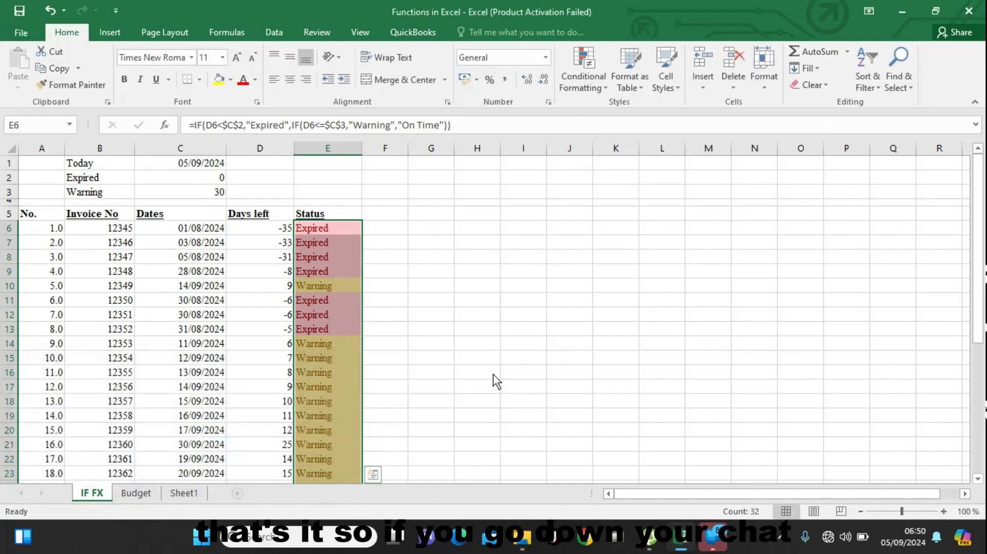
click(492, 375)
Step: Set the Today date in C1 to 30/08/2024
drag(983, 251, 969, 398)
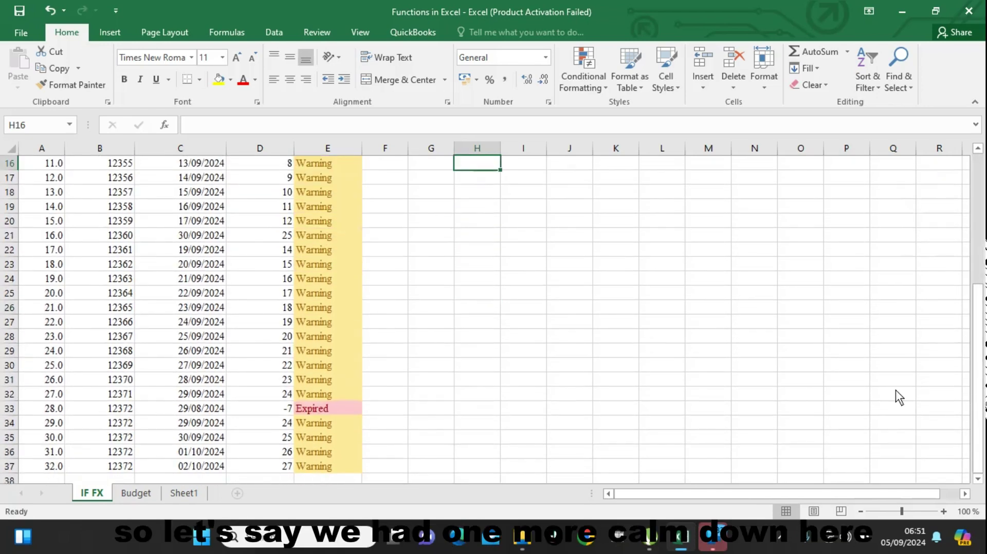
click(977, 479)
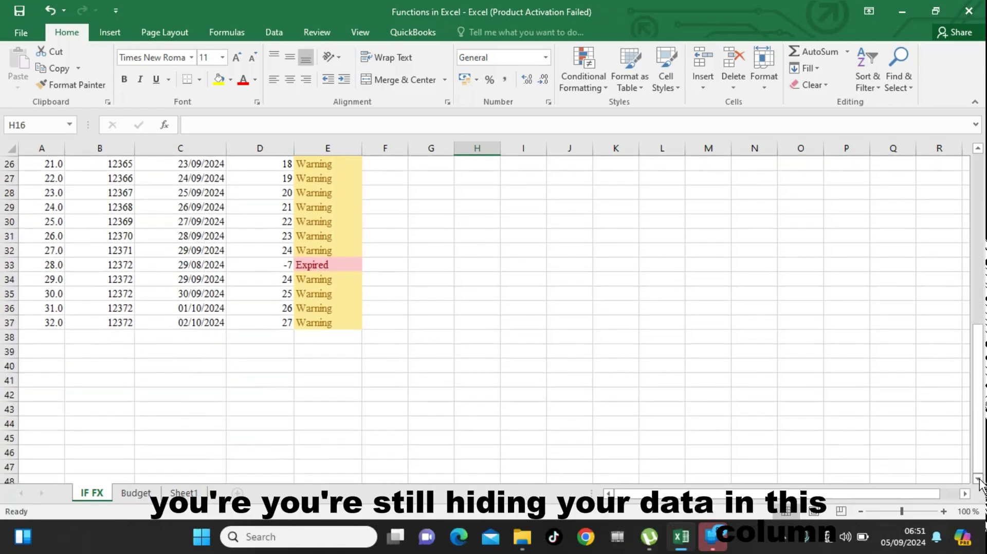
click(185, 339)
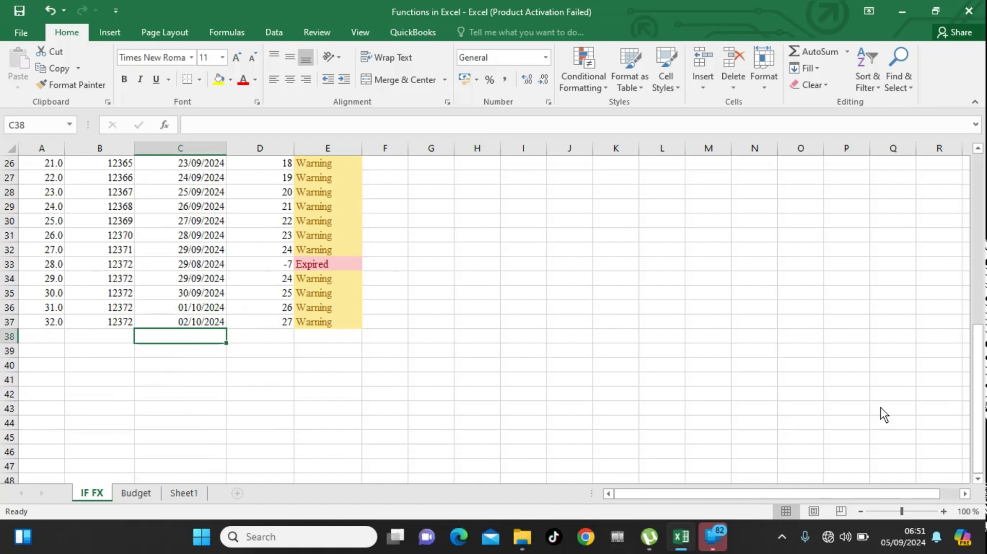
drag(977, 406, 963, 216)
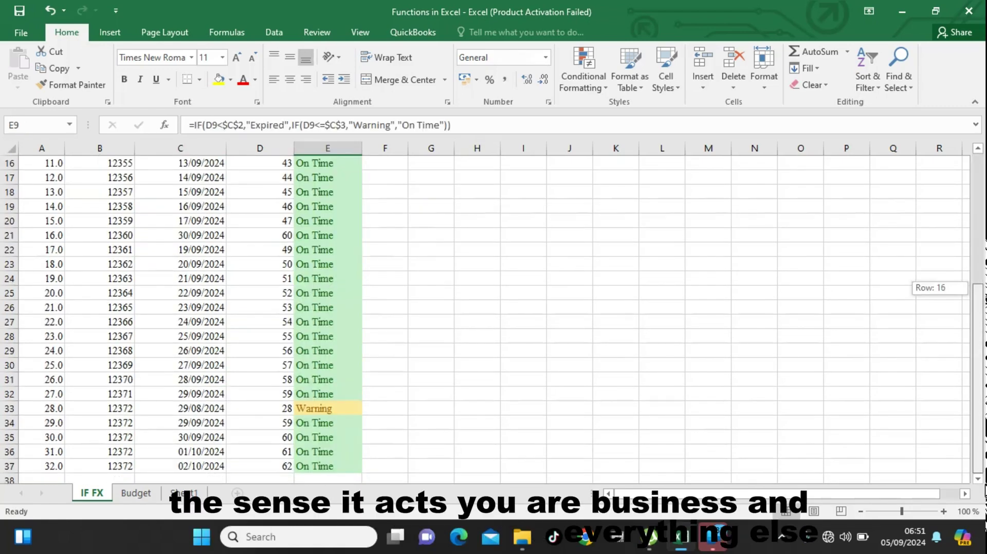
drag(960, 286, 955, 190)
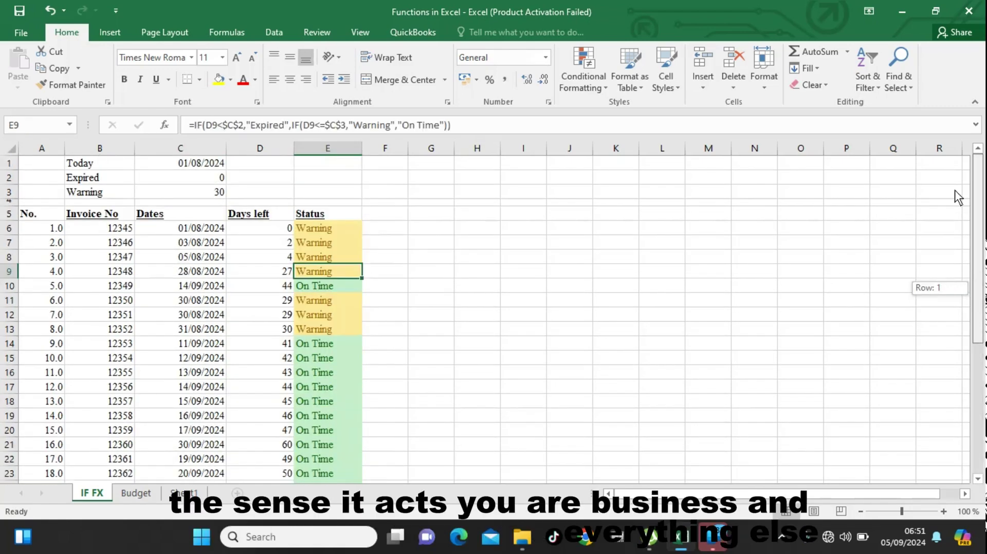
click(192, 169)
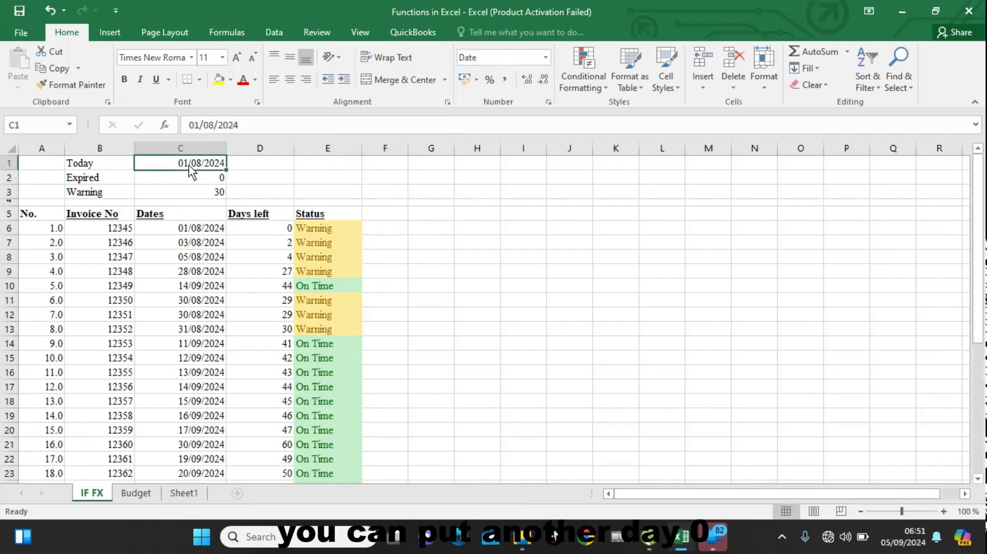
text(02)
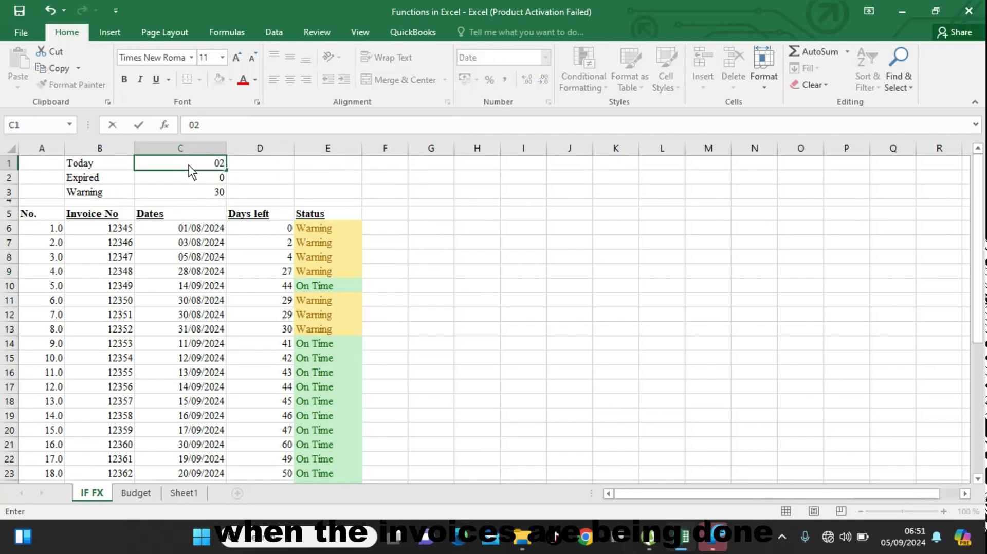
text(/08/)
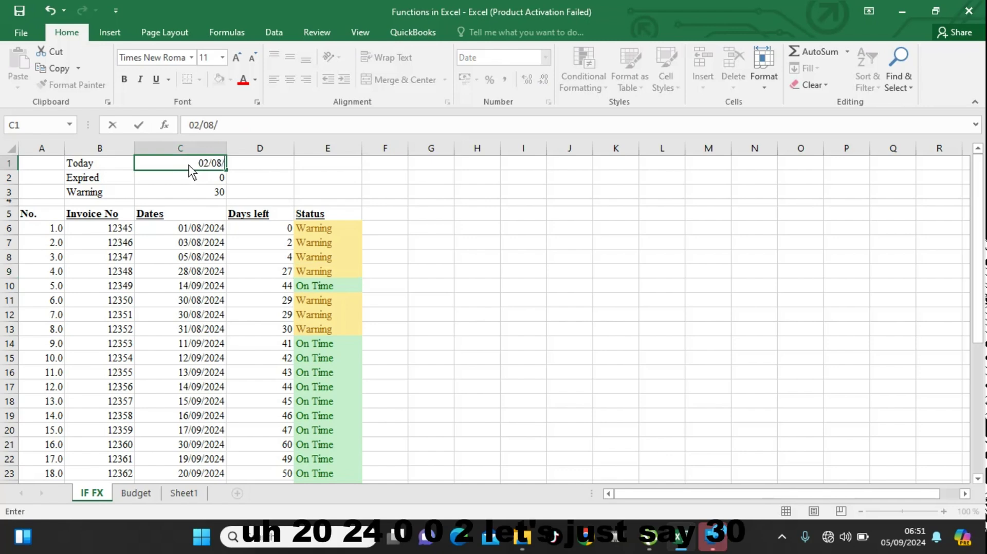
text(2024)
click(188, 163)
key(BackSpace)
key(BackSpace)
text(30)
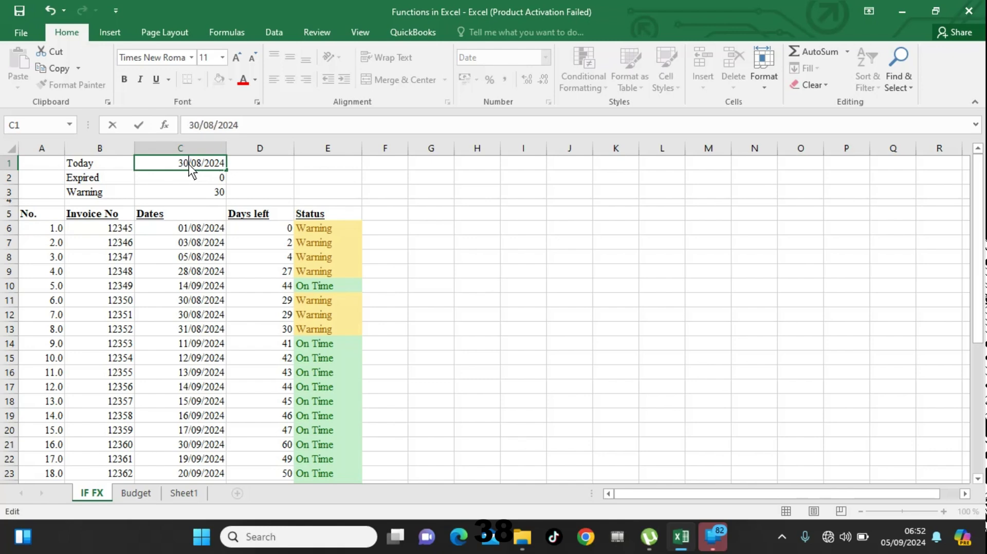
key(Return)
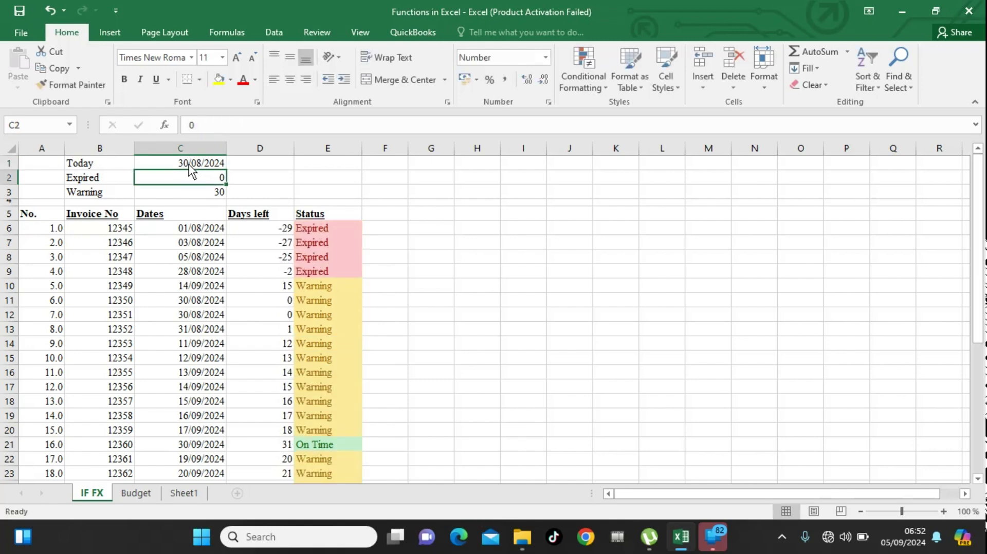
Step: Add a new invoice in row 38 with No. 33, an invoice number and the date 2/08/2024
click(382, 328)
drag(977, 257, 979, 422)
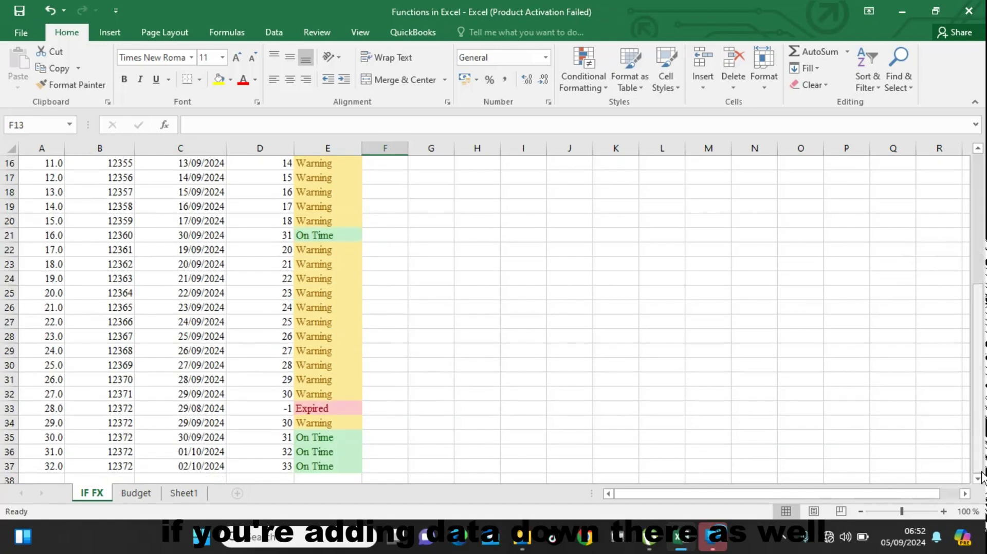
scroll(982, 477, down, 3)
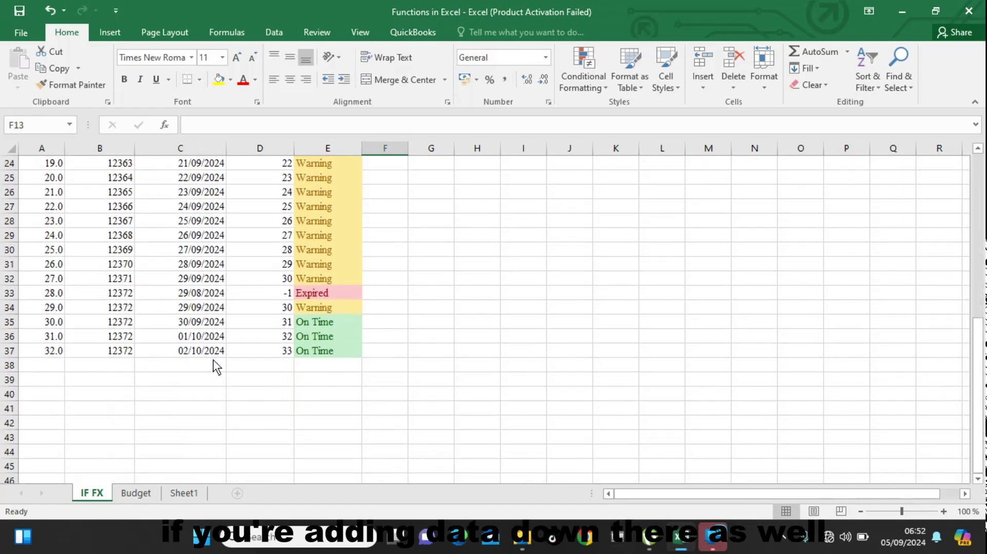
click(55, 366)
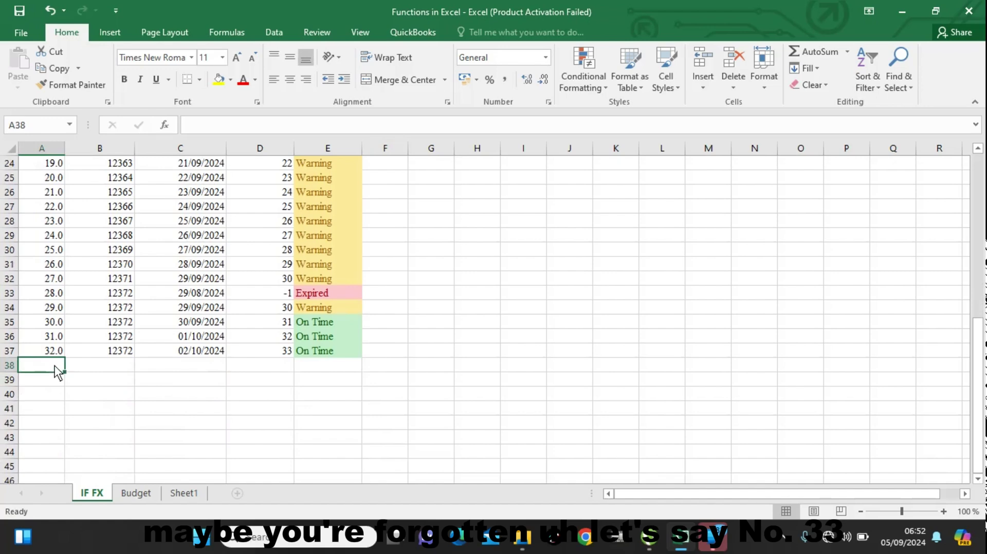
text(33)
click(100, 369)
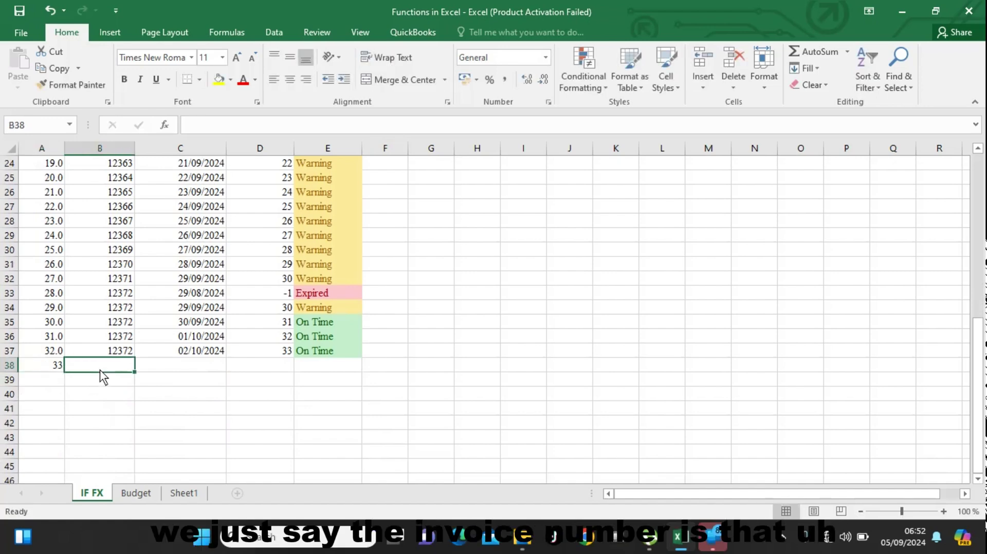
text(123345)
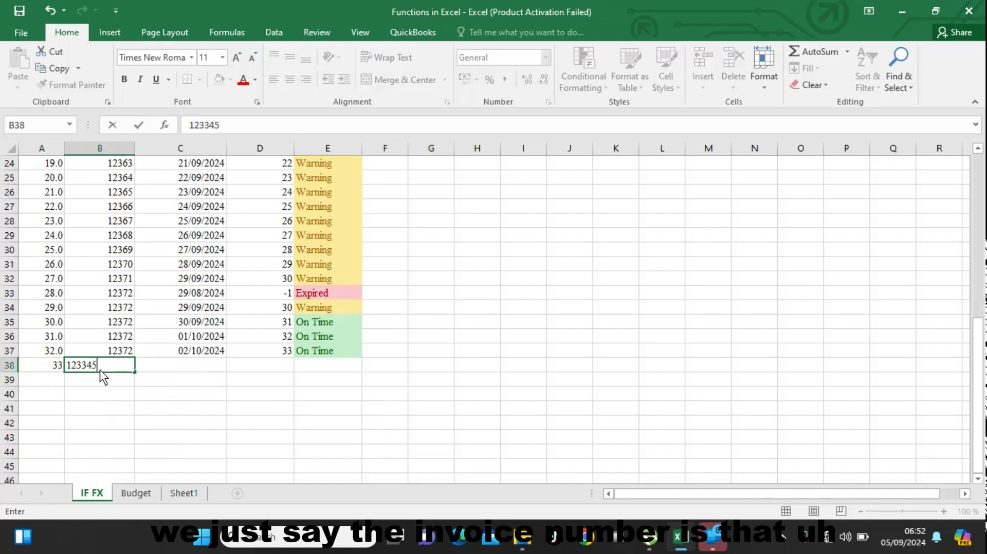
click(155, 368)
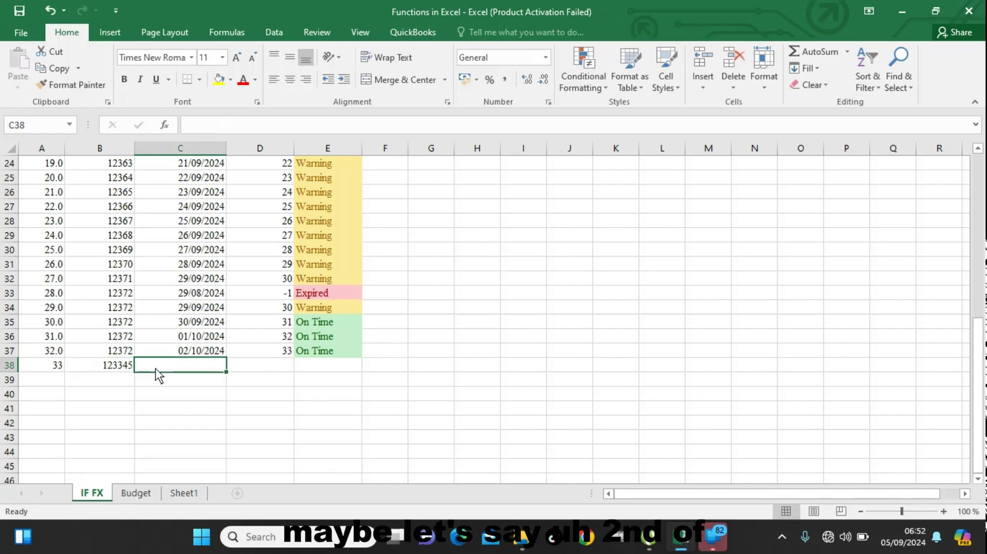
text(2/0)
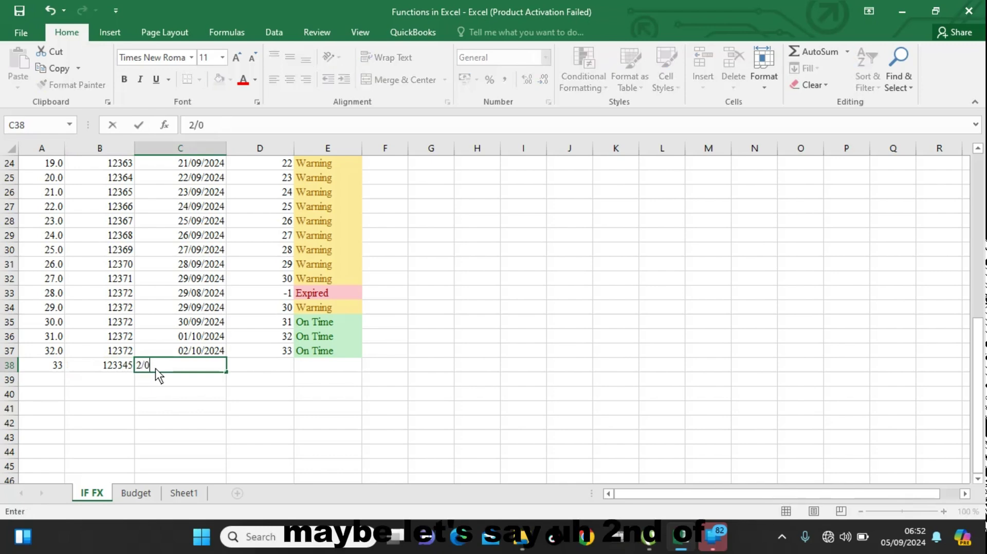
text(8/2024)
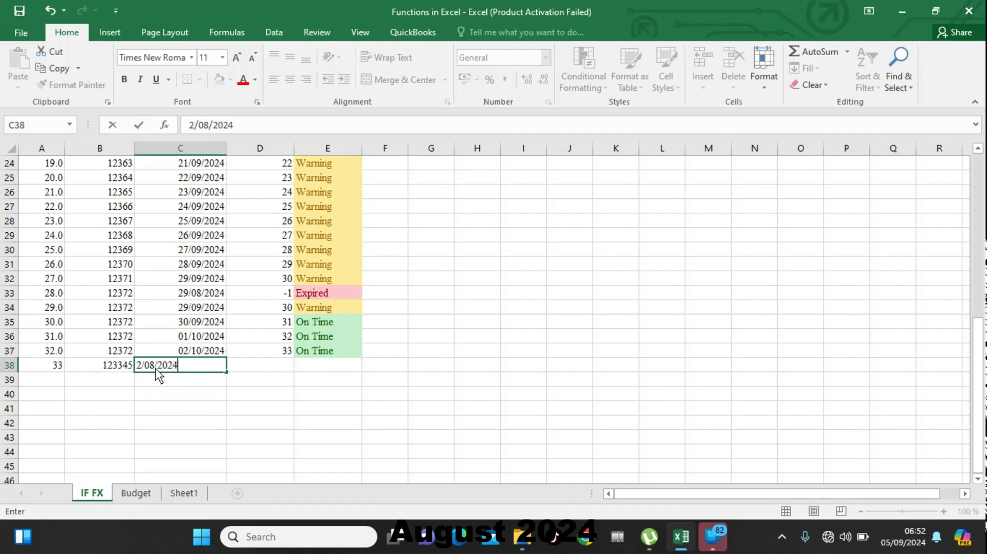
key(Return)
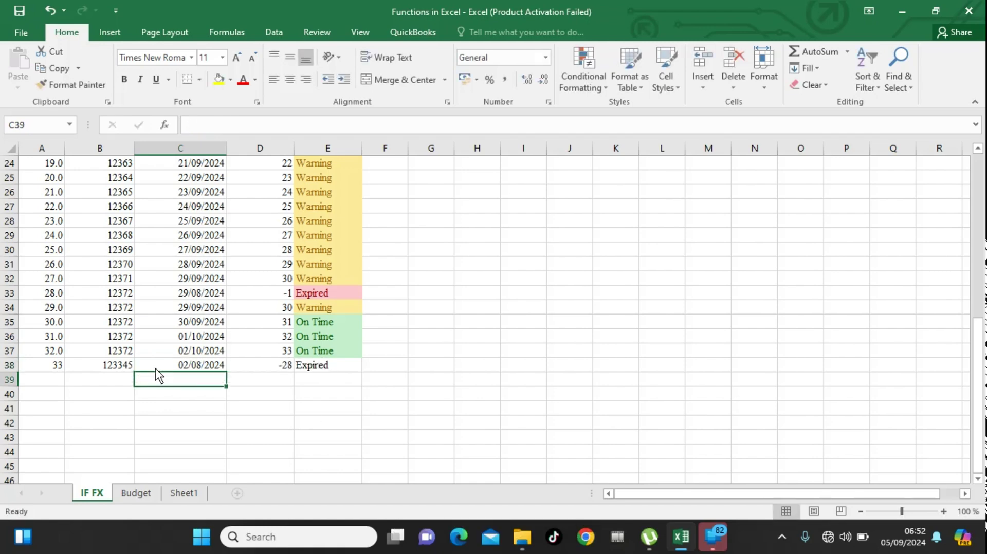
Step: Enter the date 29/09/2024 in C39 for another invoice
click(323, 367)
click(279, 366)
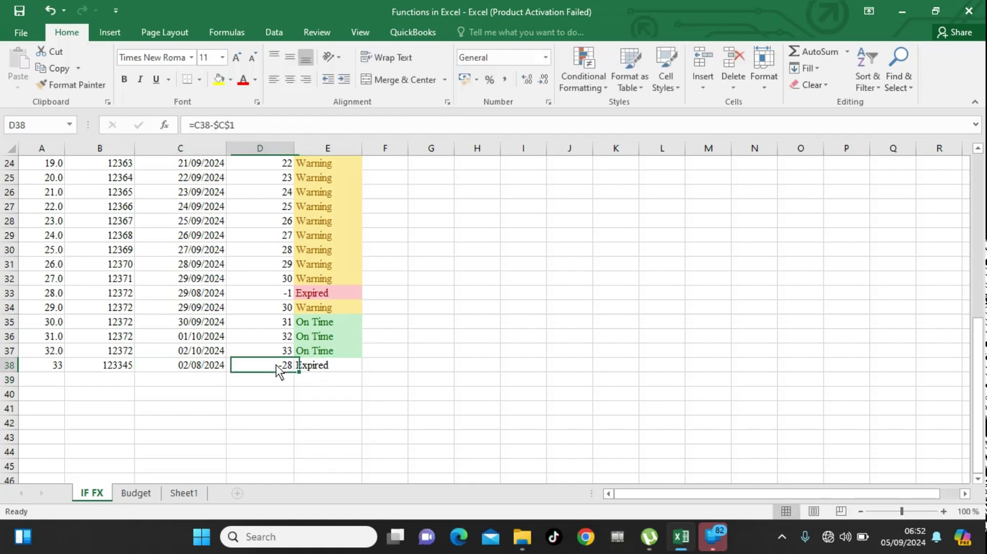
click(129, 380)
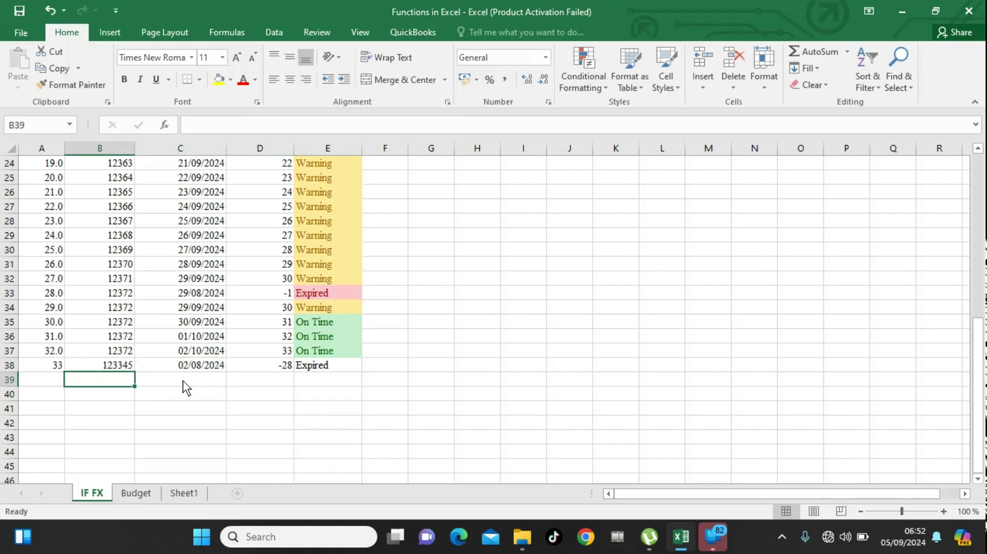
click(182, 381)
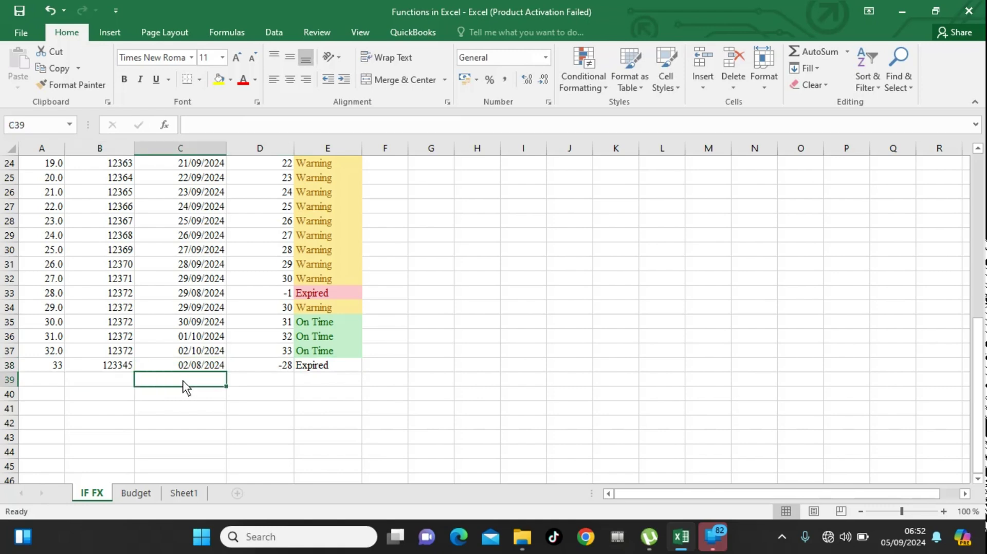
text(29)
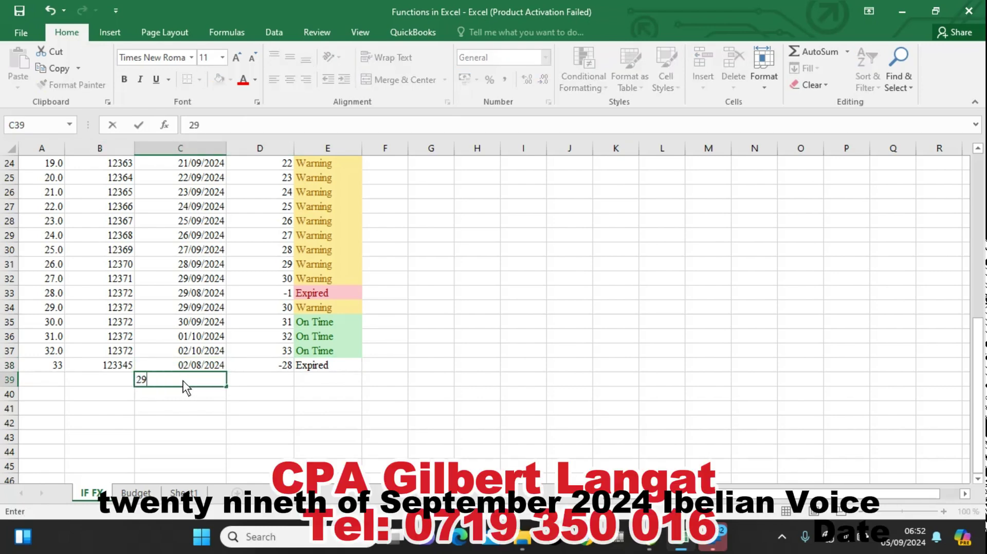
text(/09/2024)
key(Return)
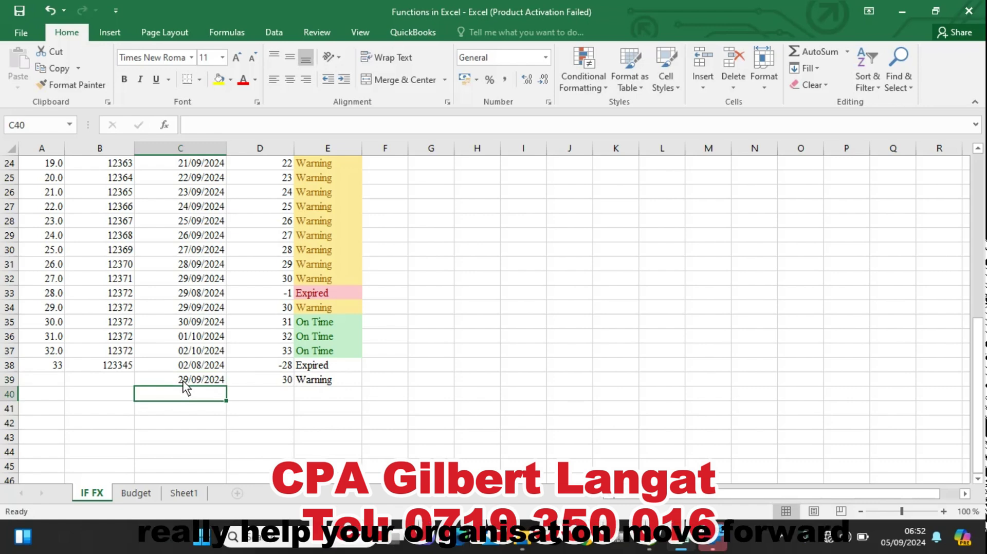
click(336, 350)
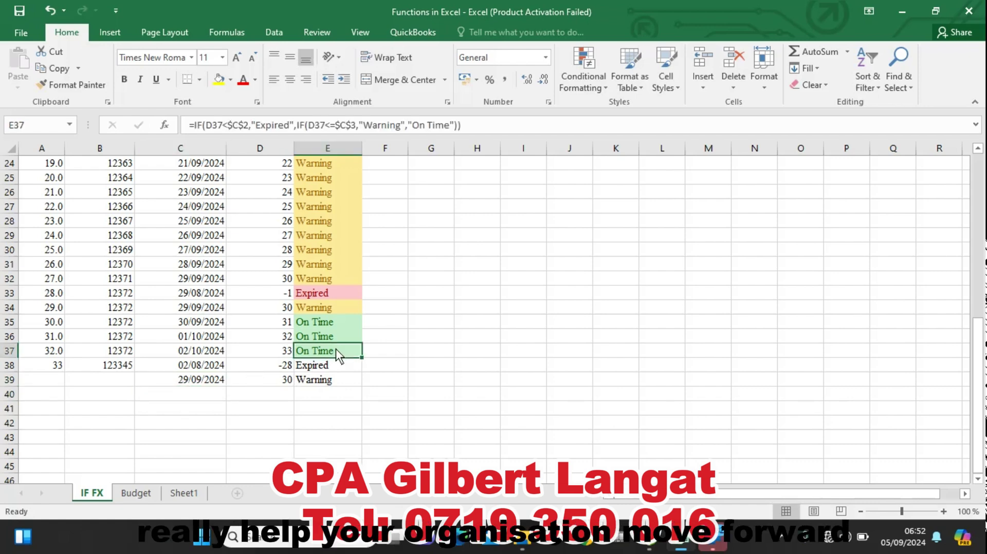
drag(978, 393, 985, 211)
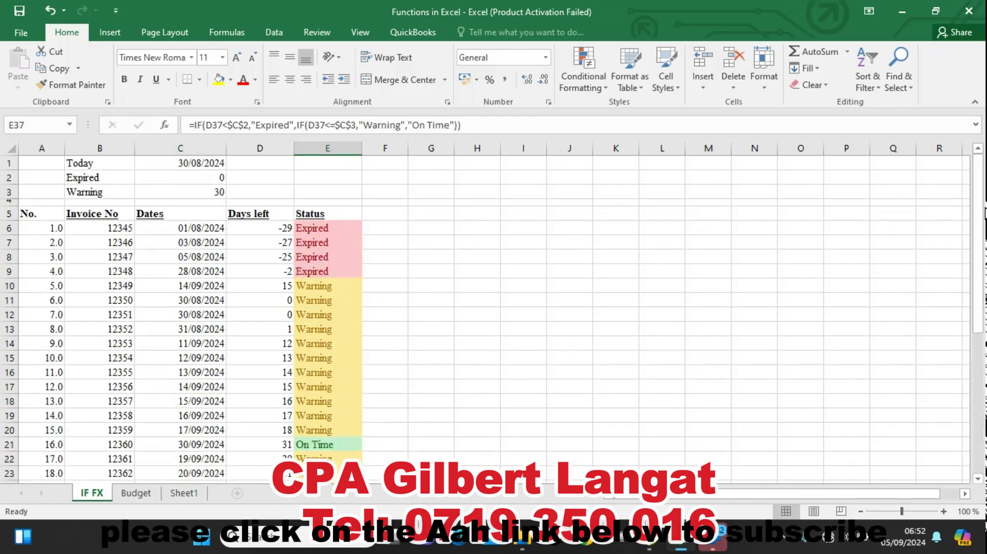